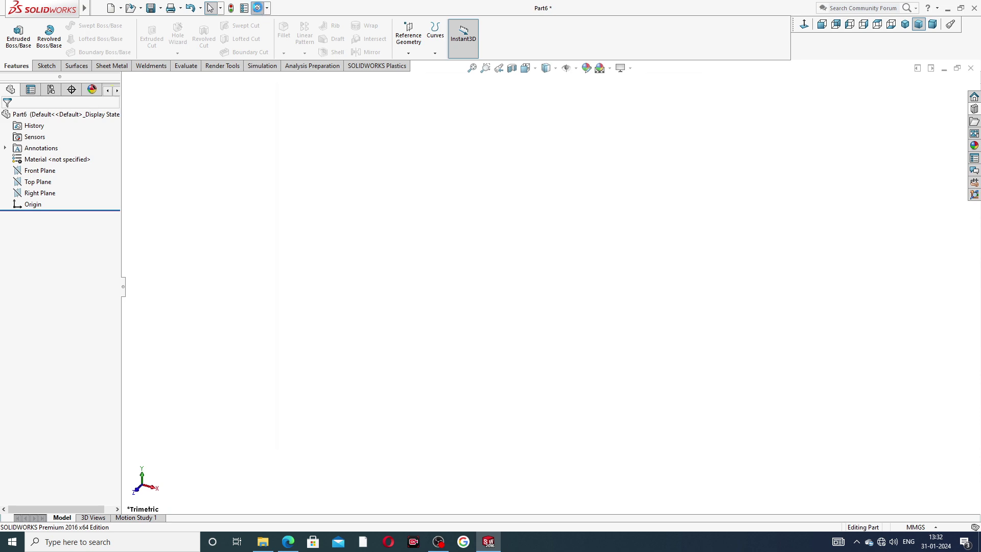
Set both image quality resolutions in the document properties, shaded/draft and wireframe, to their highest level.
{"action": "left_click", "coordinate": [343, 99]}
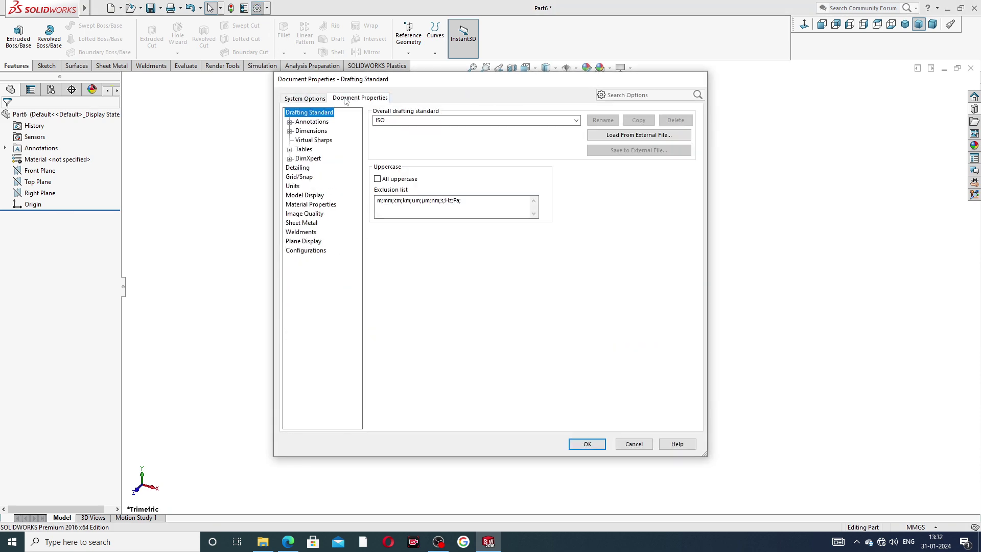
{"action": "left_click", "coordinate": [306, 215]}
{"action": "left_click_drag", "start_coordinate": [462, 128], "coordinate": [564, 128]}
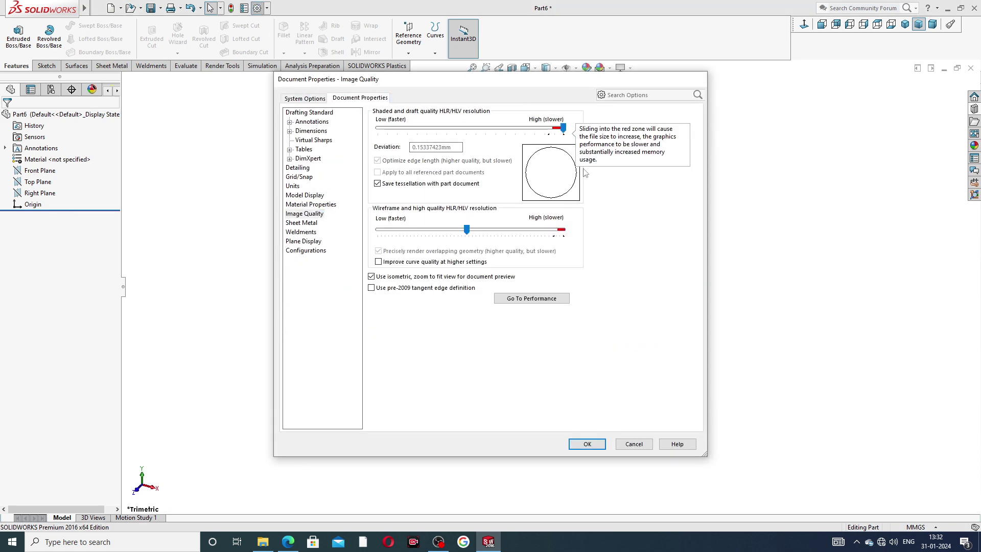
{"action": "left_click_drag", "start_coordinate": [467, 230], "coordinate": [574, 244]}
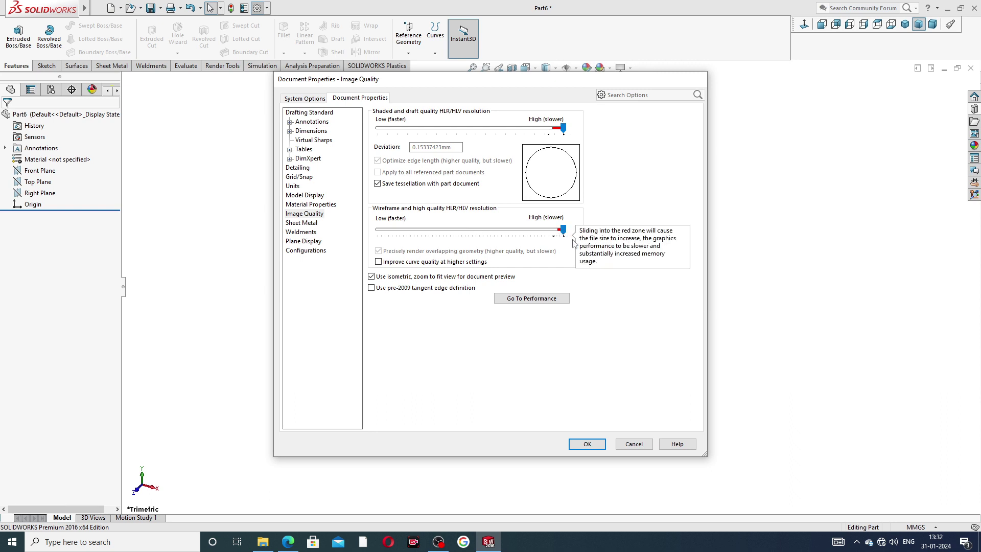
{"action": "left_click", "coordinate": [581, 441]}
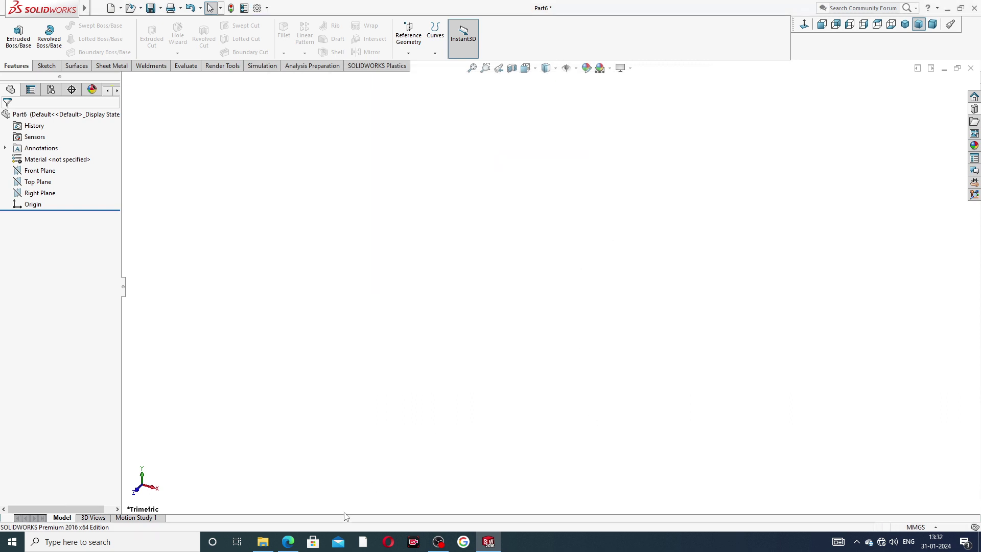
Check the knob design PDF in the browser, return to SOLIDWORKS and set the part's unit system to IPS.
{"action": "mouse_move", "coordinate": [288, 542]}
{"action": "left_click", "coordinate": [306, 506]}
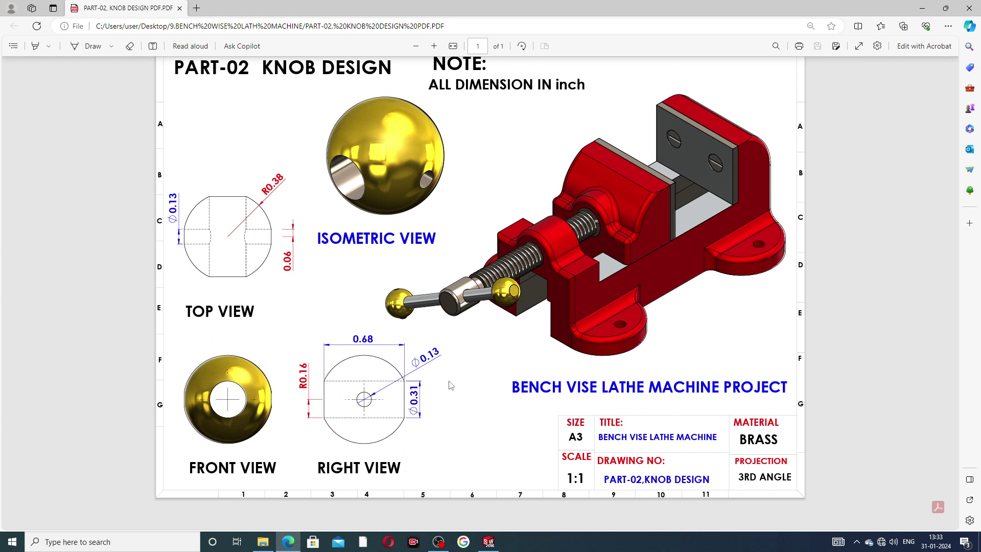
{"action": "left_click", "coordinate": [488, 542]}
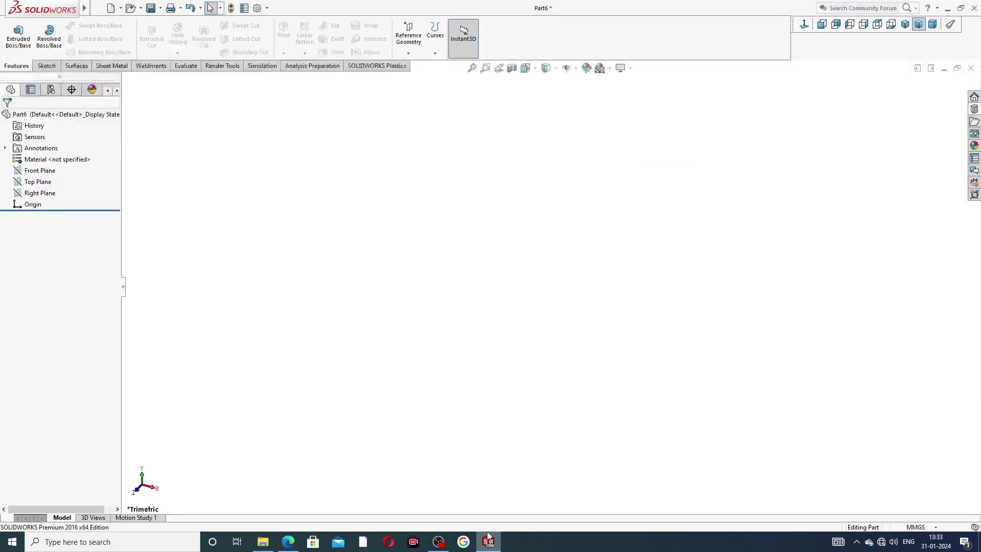
{"action": "left_click", "coordinate": [922, 528]}
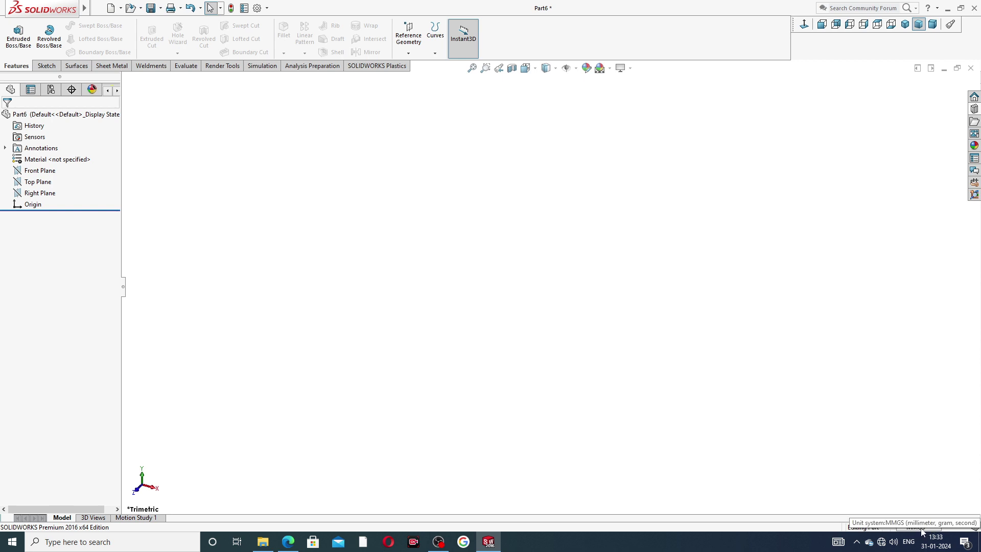
{"action": "left_click", "coordinate": [900, 497]}
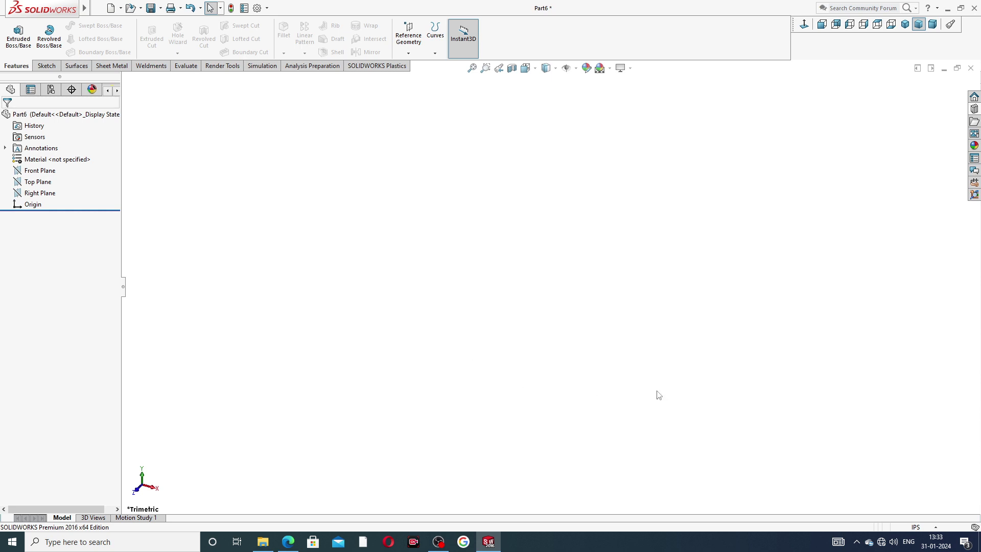
Start a sketch on the Top Plane and draw a circle of about 2.24 in radius centred on the origin.
{"action": "left_click", "coordinate": [38, 182]}
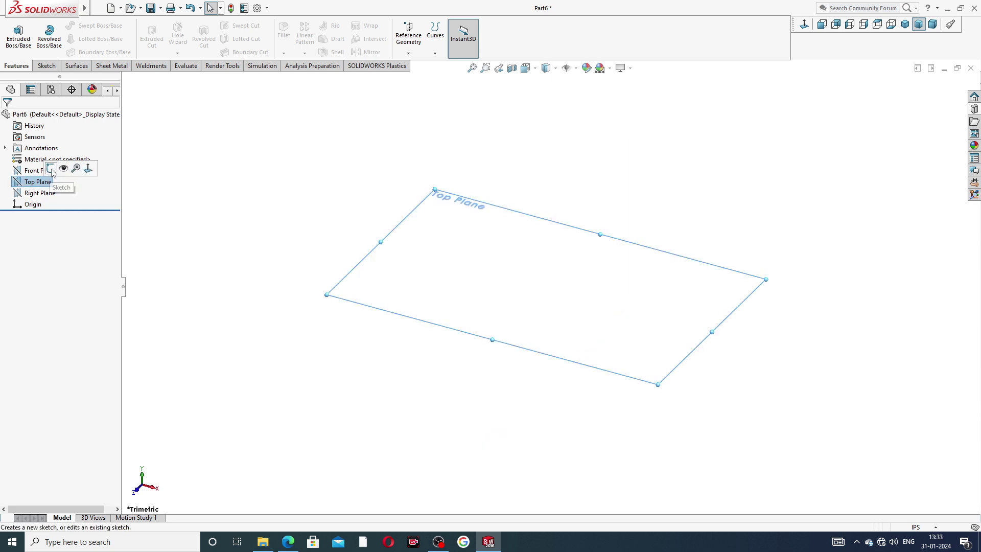
{"action": "left_click", "coordinate": [54, 173]}
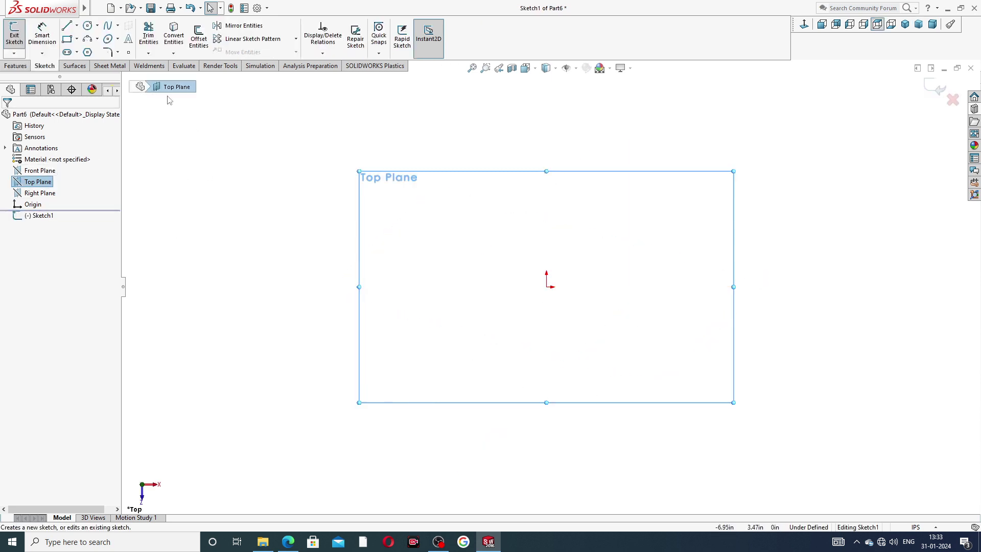
{"action": "left_click", "coordinate": [88, 25]}
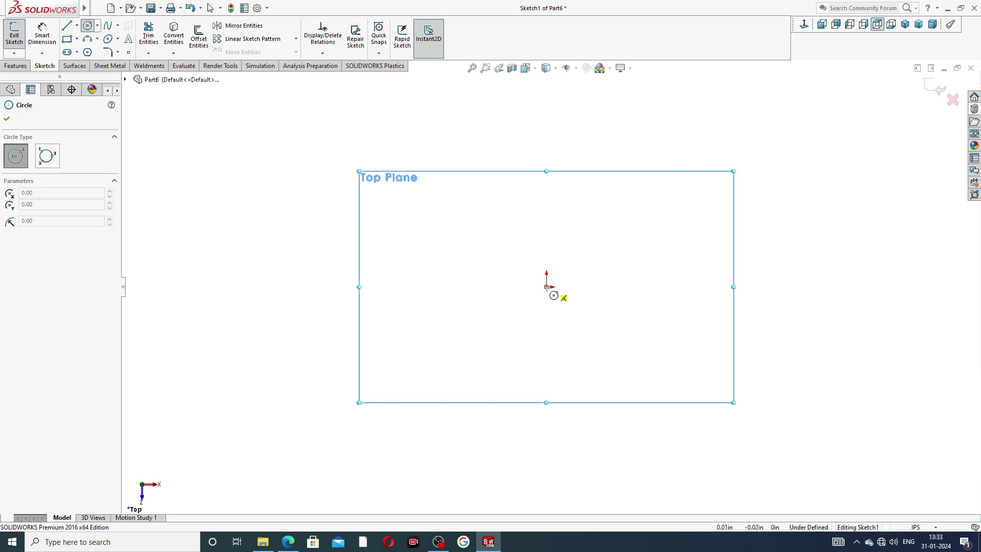
{"action": "left_click", "coordinate": [548, 286]}
{"action": "left_click", "coordinate": [615, 188]}
{"action": "right_click", "coordinate": [666, 147]}
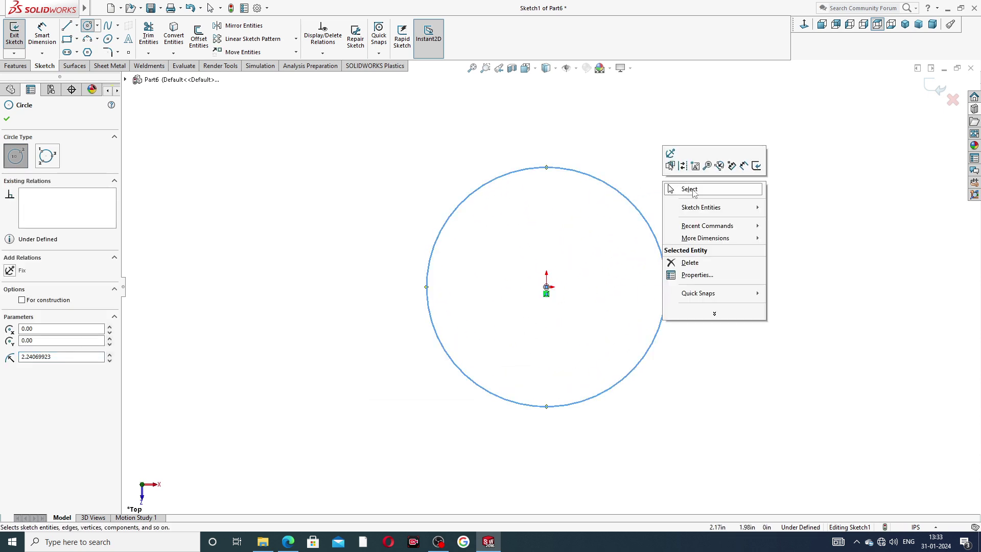
{"action": "left_click", "coordinate": [685, 188]}
Draw a vertical centerline through the origin, extending past the circle at both ends.
{"action": "left_click", "coordinate": [77, 25]}
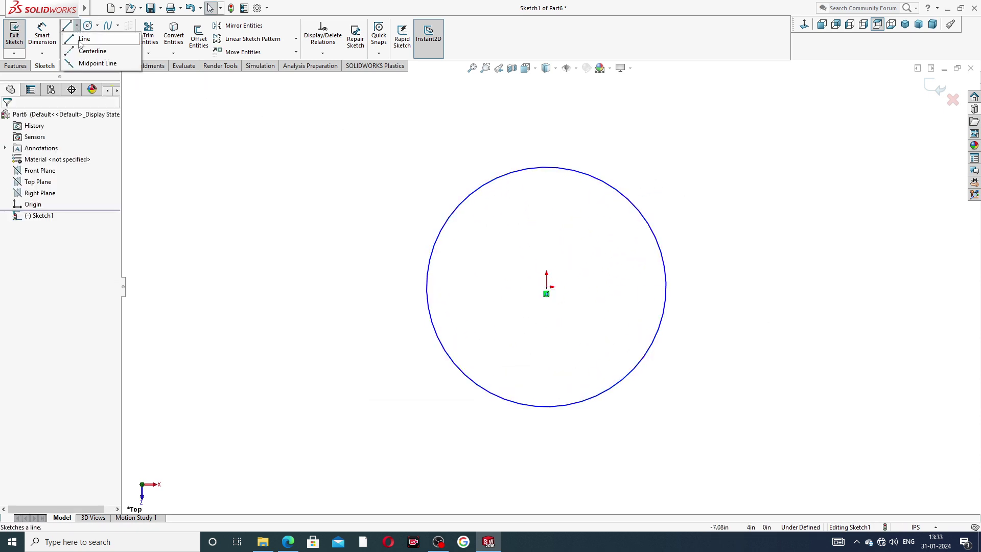
{"action": "left_click", "coordinate": [86, 48]}
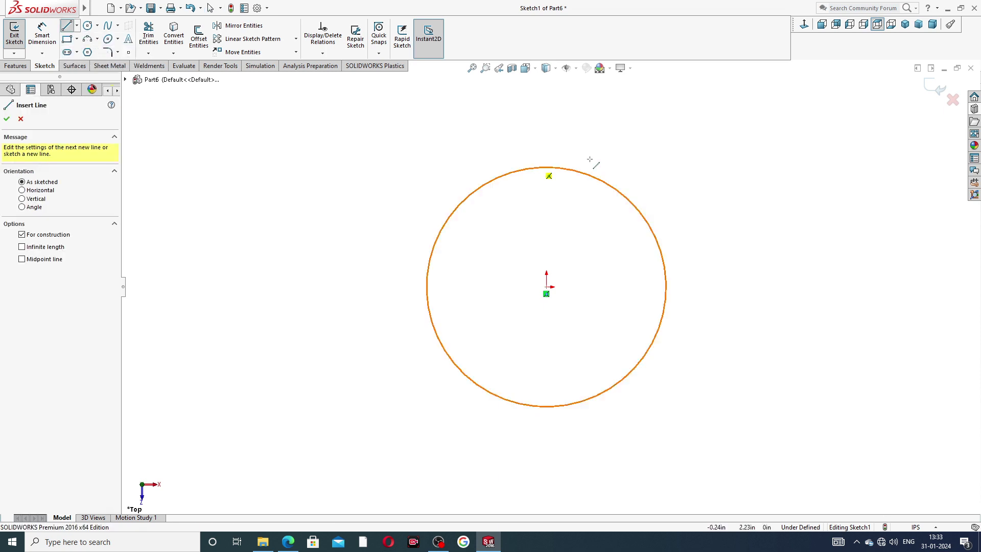
{"action": "left_click", "coordinate": [546, 122]}
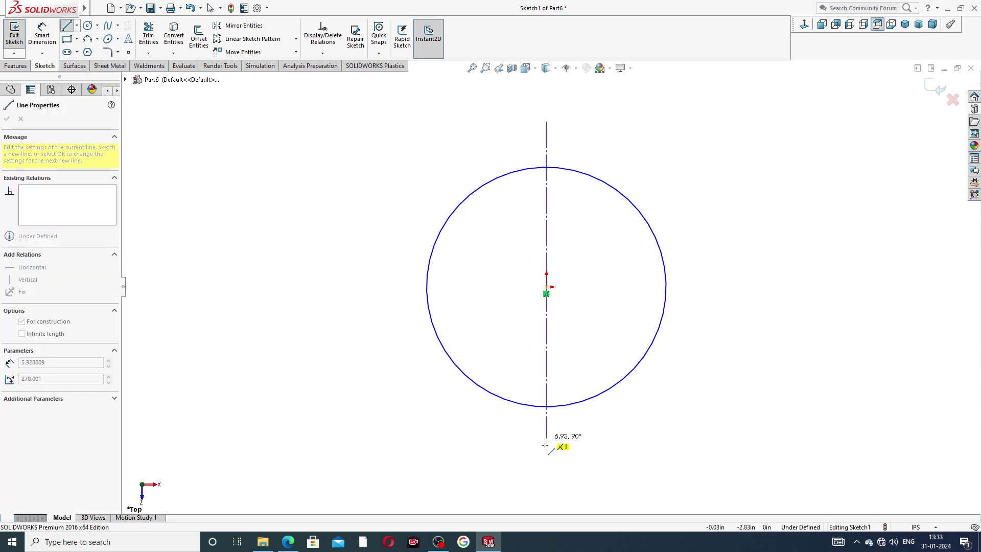
{"action": "left_click", "coordinate": [546, 466]}
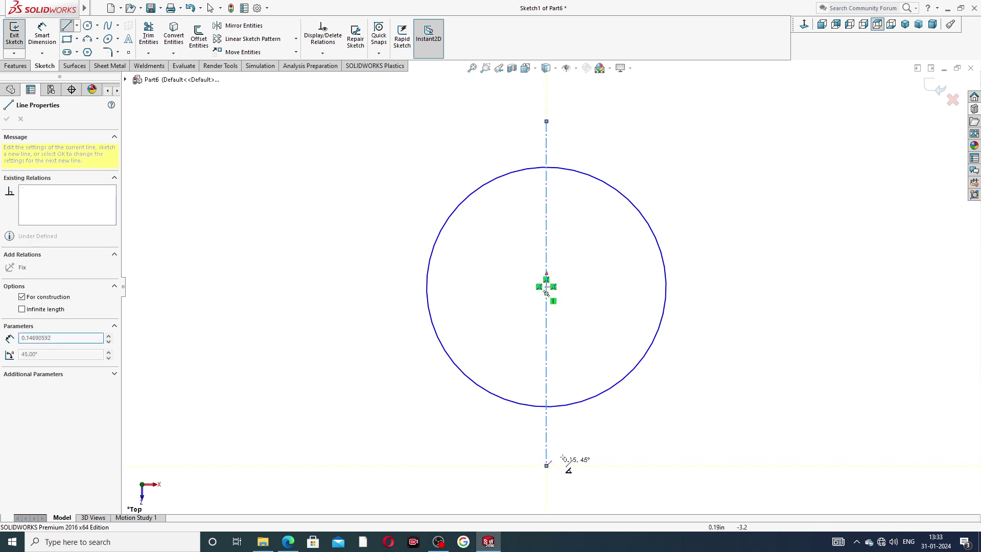
{"action": "right_click", "coordinate": [619, 403]}
{"action": "left_click", "coordinate": [643, 408]}
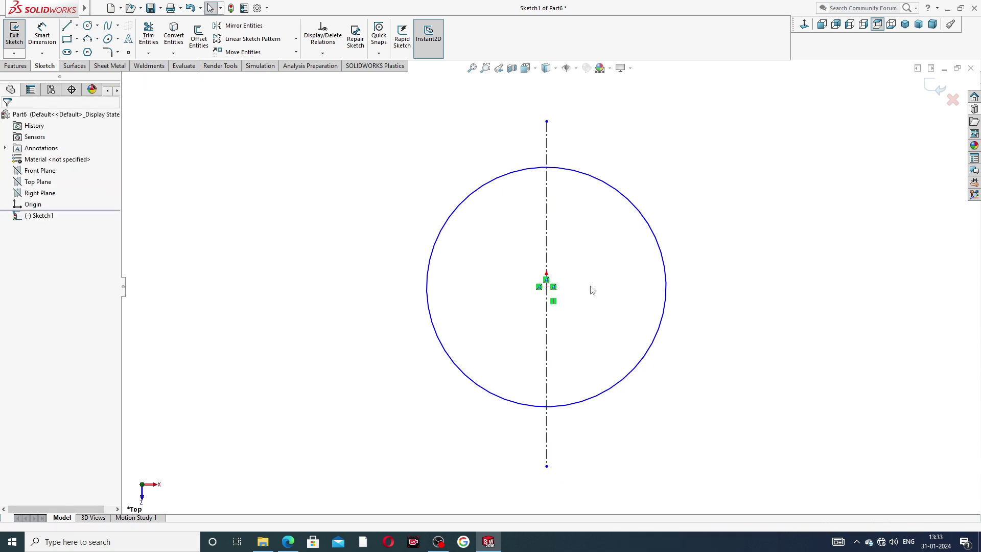
Draw a vertical line about 5.51 in long across the circle, slightly to the right of the centerline.
{"action": "left_click", "coordinate": [66, 25]}
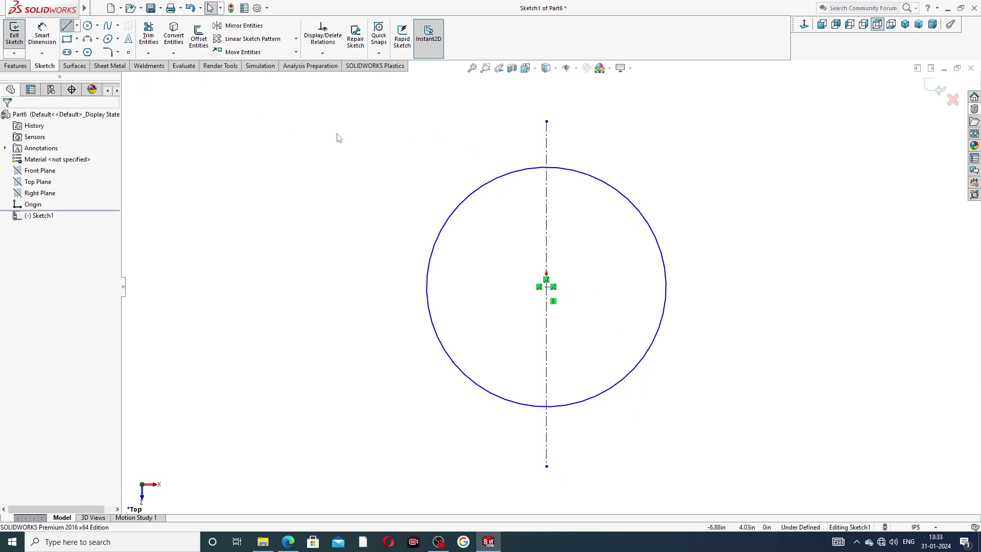
{"action": "left_click", "coordinate": [587, 127]}
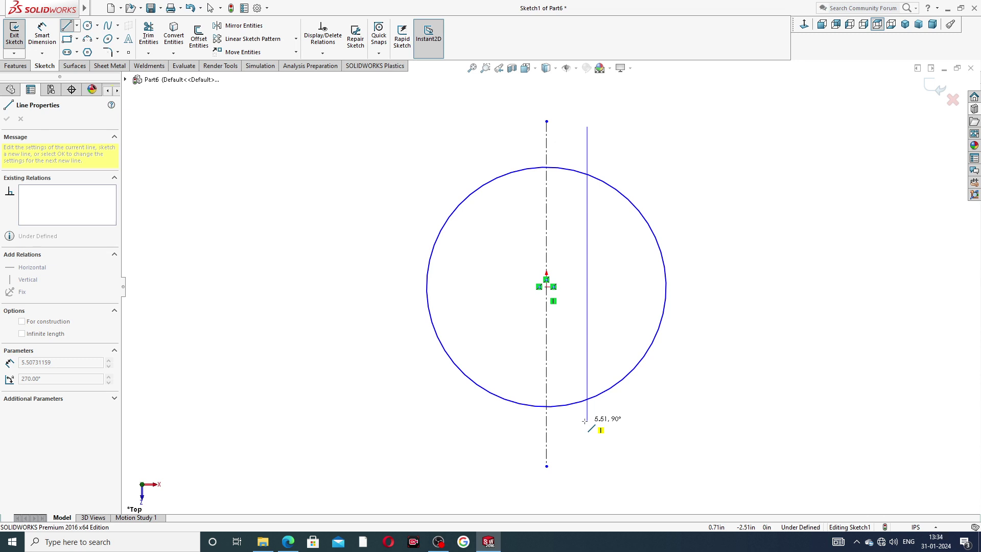
{"action": "left_click", "coordinate": [585, 421]}
{"action": "right_click", "coordinate": [620, 279]}
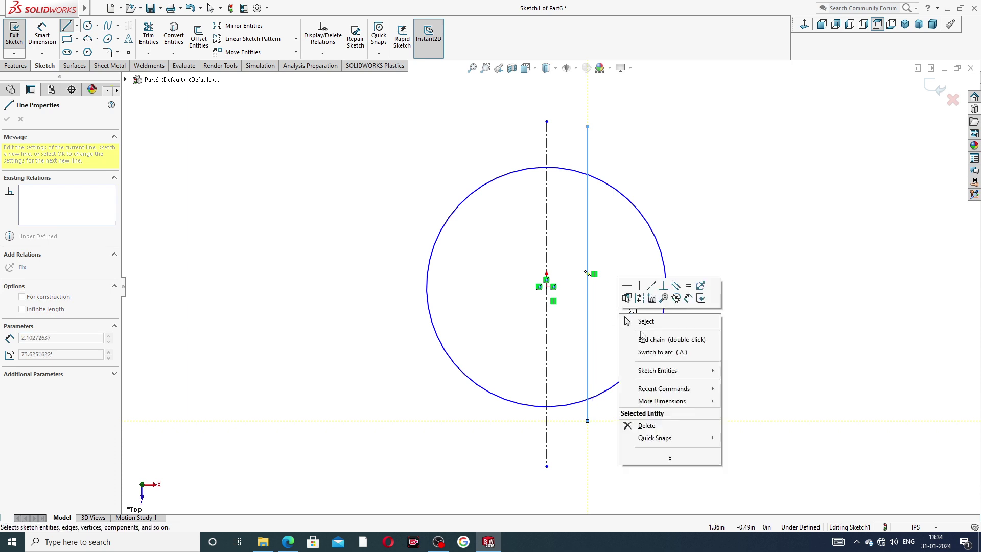
{"action": "left_click", "coordinate": [655, 320]}
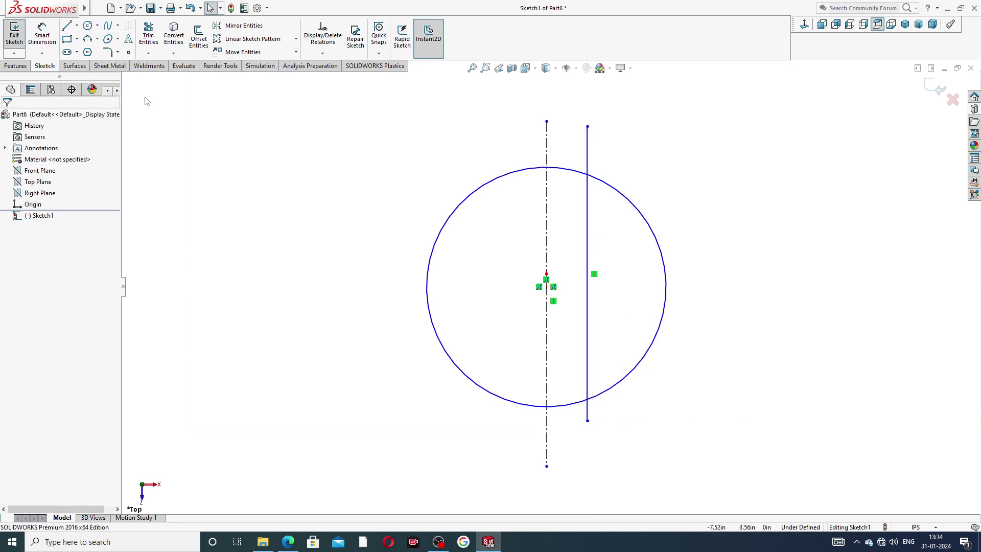
Trim the circle left of the vertical line and the line's overhanging ends, leaving a closed segment with the right-hand arc.
{"action": "left_click", "coordinate": [148, 38]}
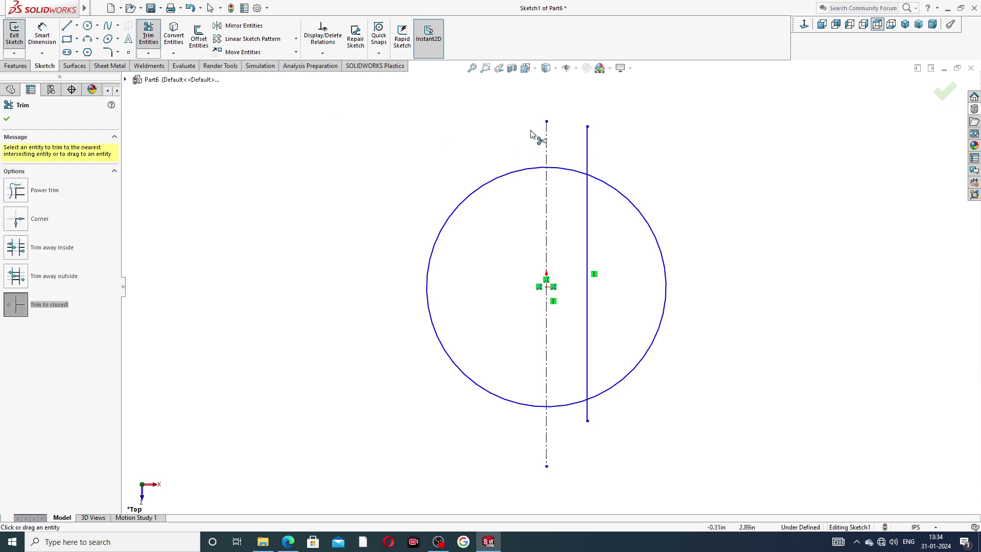
{"action": "left_click", "coordinate": [553, 171]}
{"action": "left_click", "coordinate": [541, 173]}
{"action": "left_click", "coordinate": [568, 407]}
{"action": "left_click", "coordinate": [588, 411]}
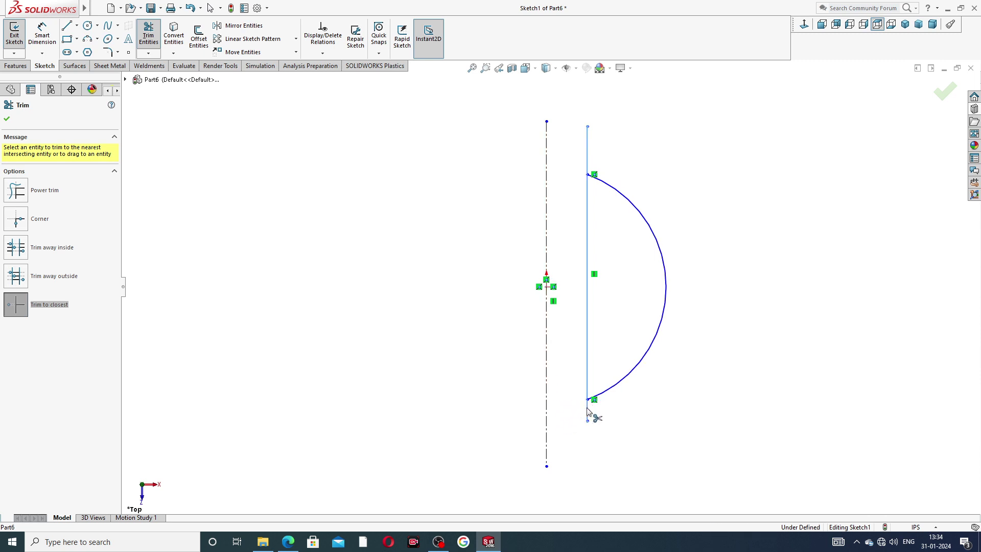
{"action": "left_click", "coordinate": [590, 144]}
{"action": "right_click", "coordinate": [657, 184]}
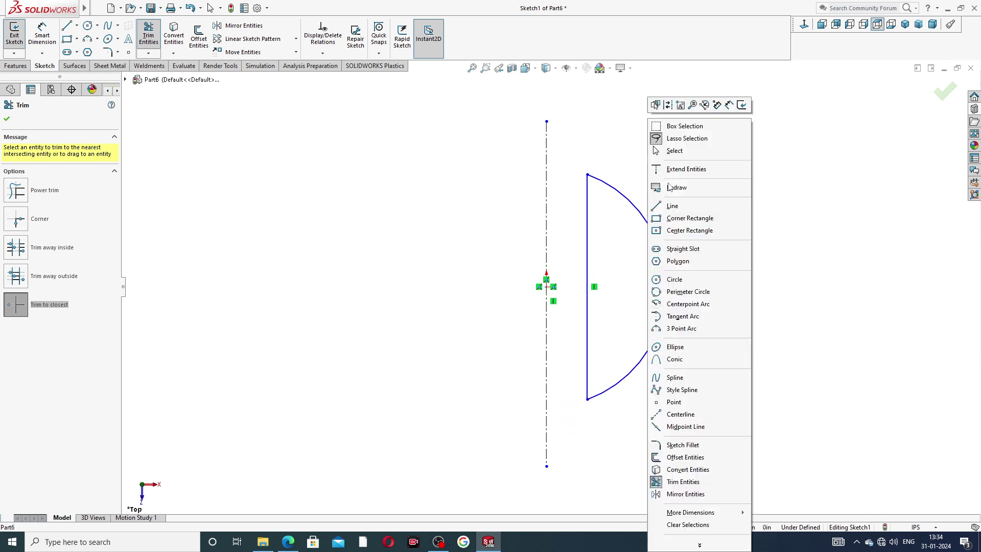
{"action": "left_click", "coordinate": [676, 151]}
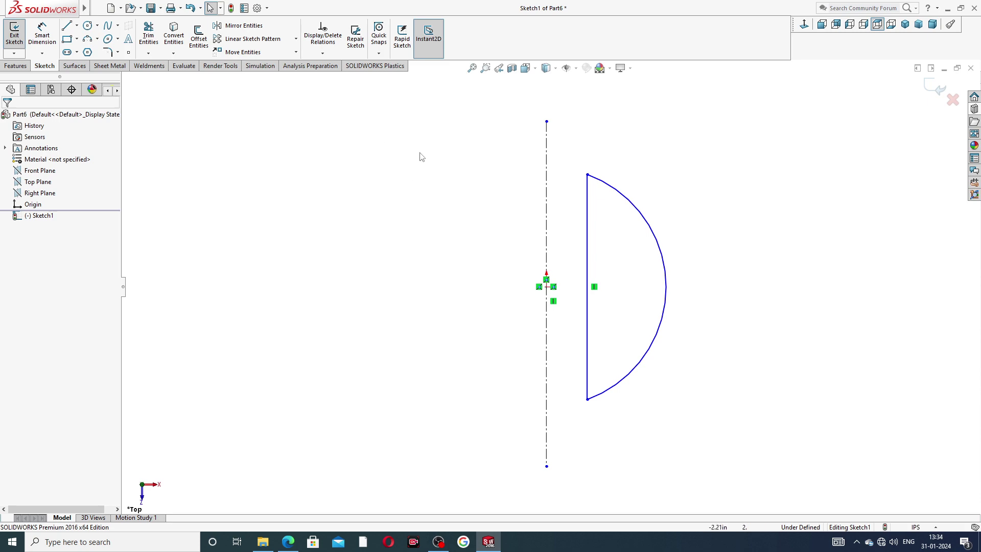
Check the knob drawing in the browser and dimension the arc's radius as 0.38 in.
{"action": "left_click", "coordinate": [39, 40]}
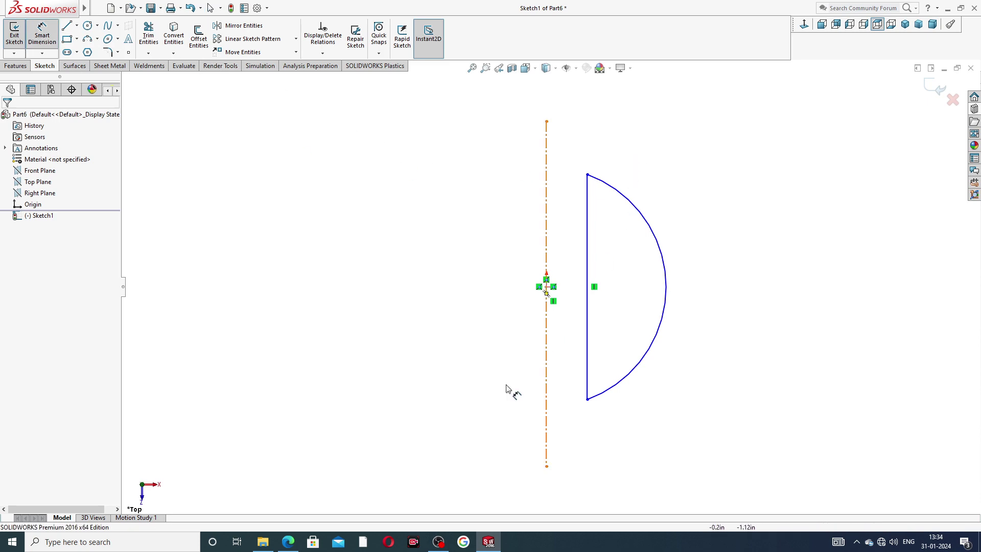
{"action": "left_click", "coordinate": [289, 543]}
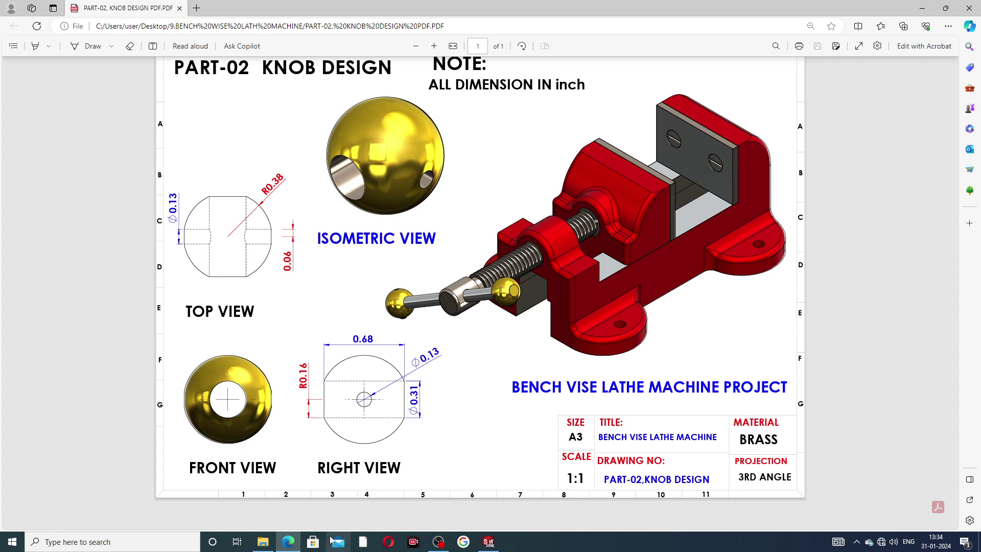
{"action": "left_click", "coordinate": [288, 542]}
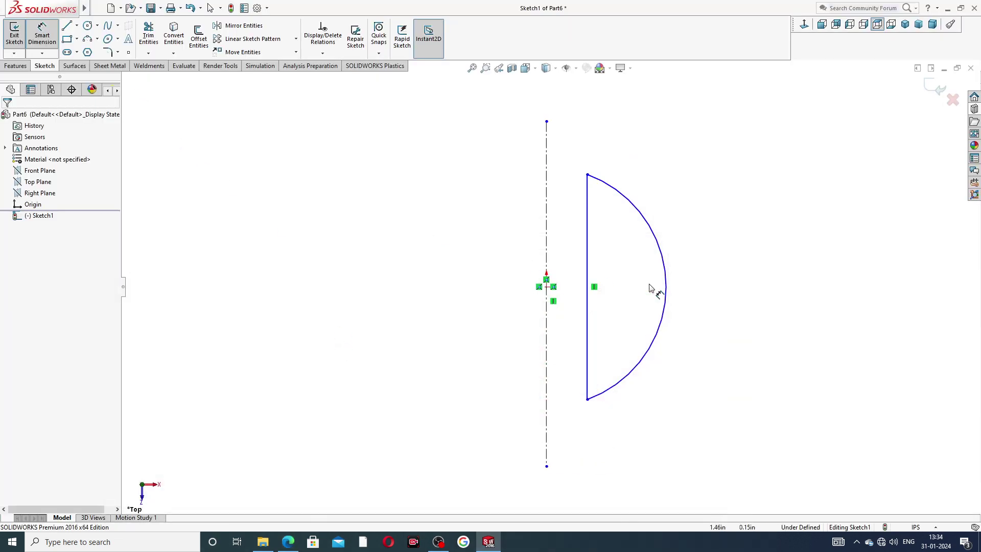
{"action": "left_click", "coordinate": [666, 262]}
{"action": "left_click", "coordinate": [687, 214]}
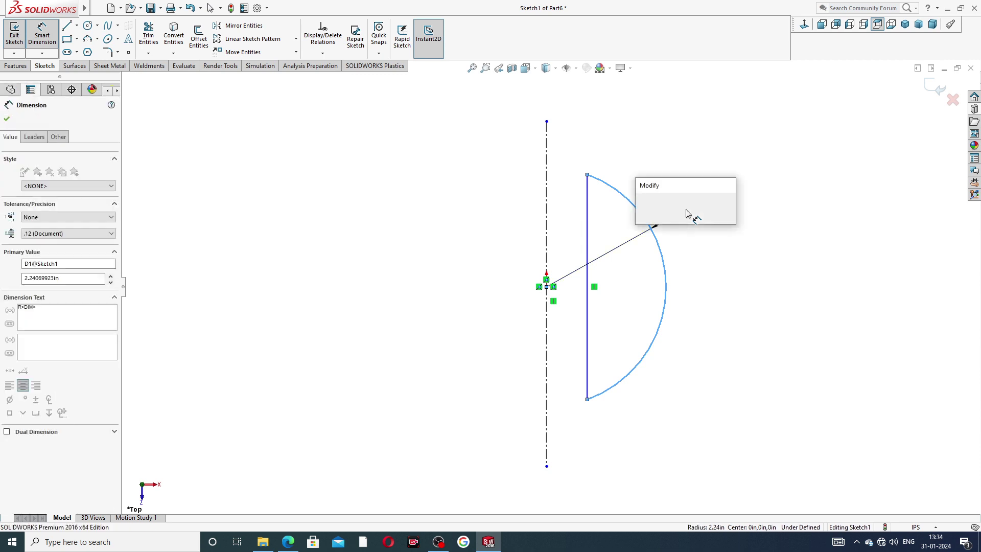
{"action": "type", "text": "."}
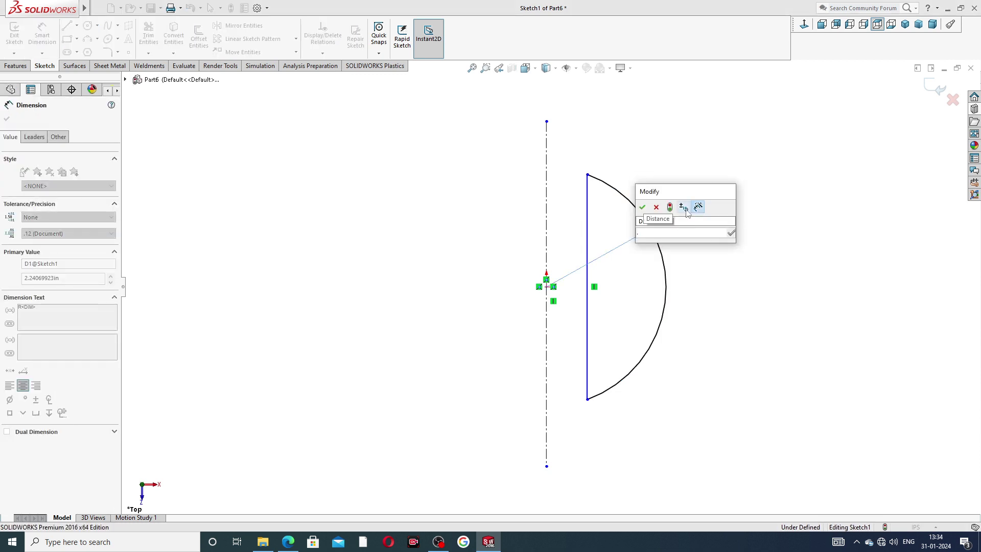
{"action": "type", "text": "38"}
{"action": "key", "text": "Return"}
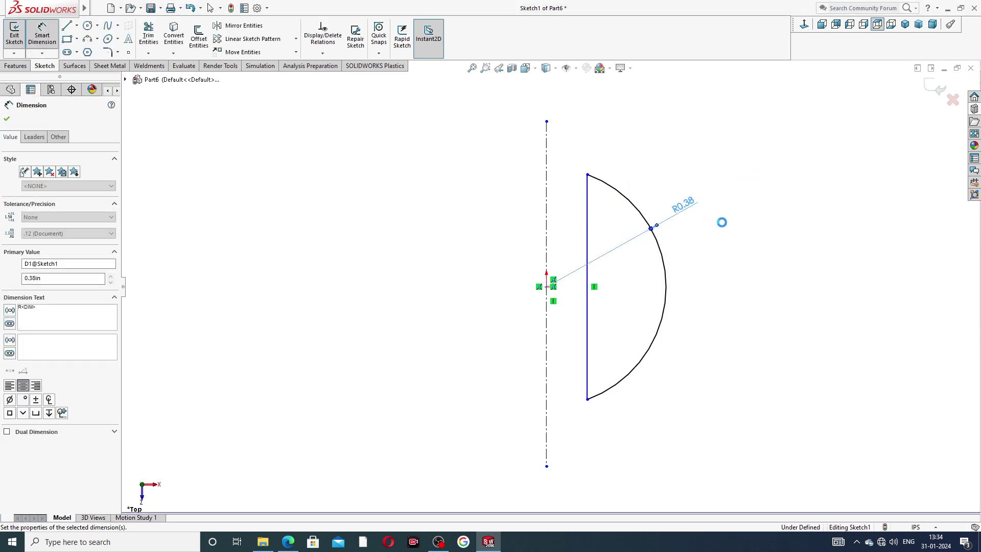
Dimension the distance between the centerline and the vertical line as 0.16 in, placing the dimension above the profile.
{"action": "left_click", "coordinate": [588, 220]}
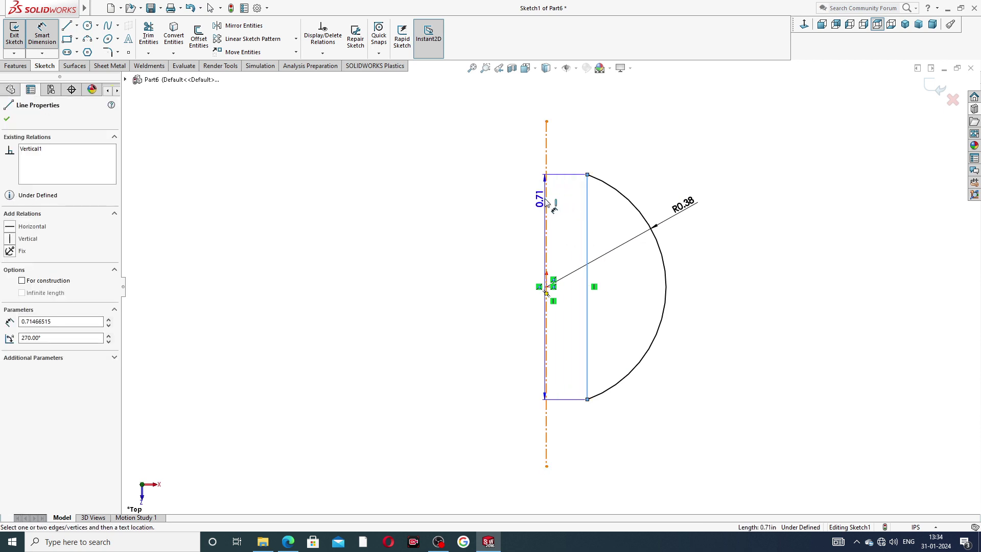
{"action": "left_click", "coordinate": [547, 205]}
{"action": "left_click", "coordinate": [565, 113]}
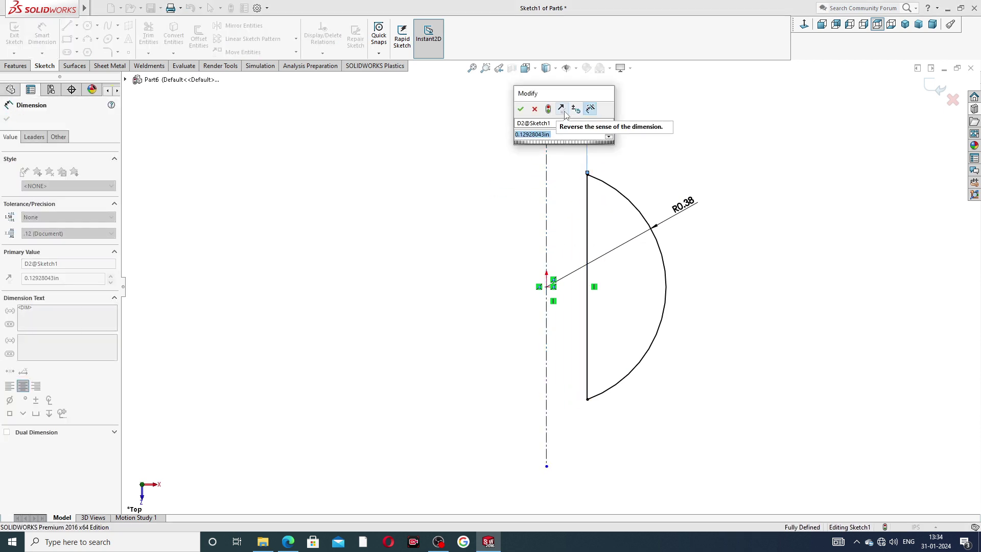
{"action": "type", "text": ".16"}
{"action": "key", "text": "Return"}
{"action": "left_click", "coordinate": [655, 134]}
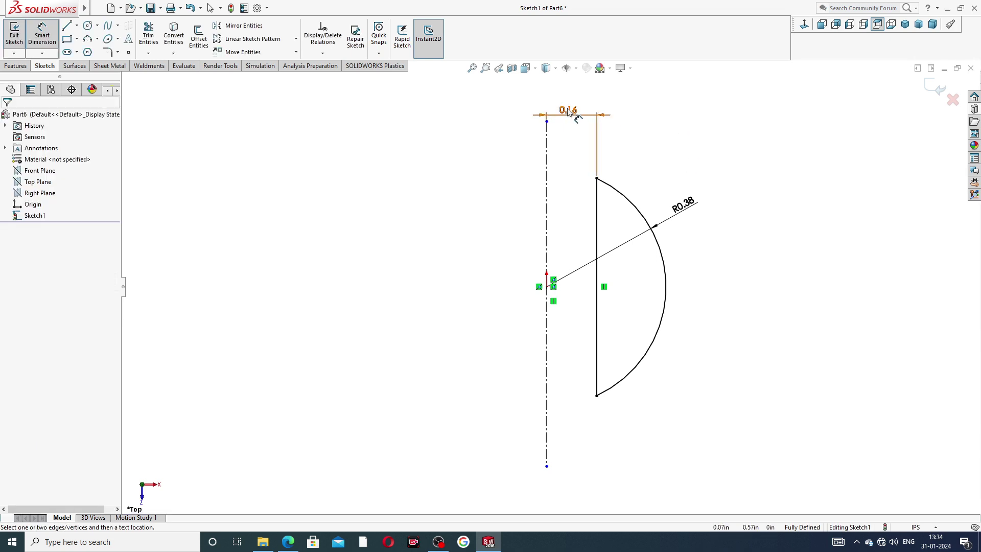
{"action": "left_click", "coordinate": [572, 112]}
{"action": "left_click", "coordinate": [664, 154]}
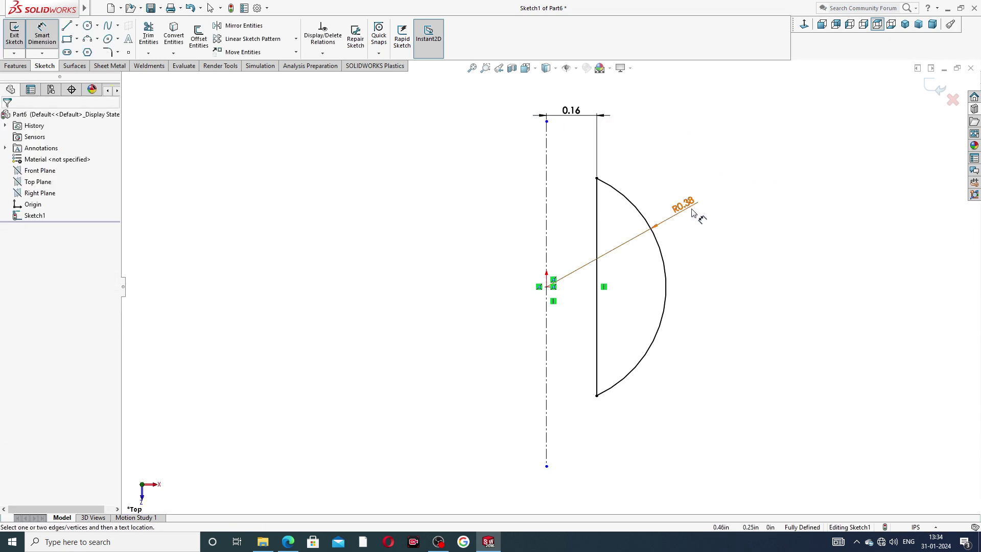
Move the arc's radius dimension text slightly farther out from the profile and finish dimensioning.
{"action": "left_click_drag", "start_coordinate": [690, 212], "coordinate": [705, 212]}
{"action": "right_click", "coordinate": [748, 153]}
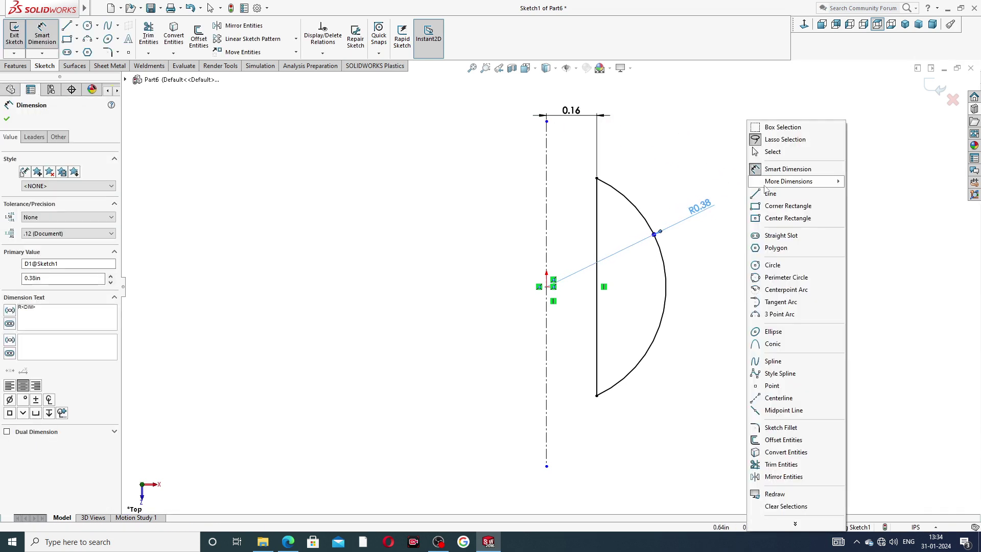
{"action": "left_click", "coordinate": [785, 158]}
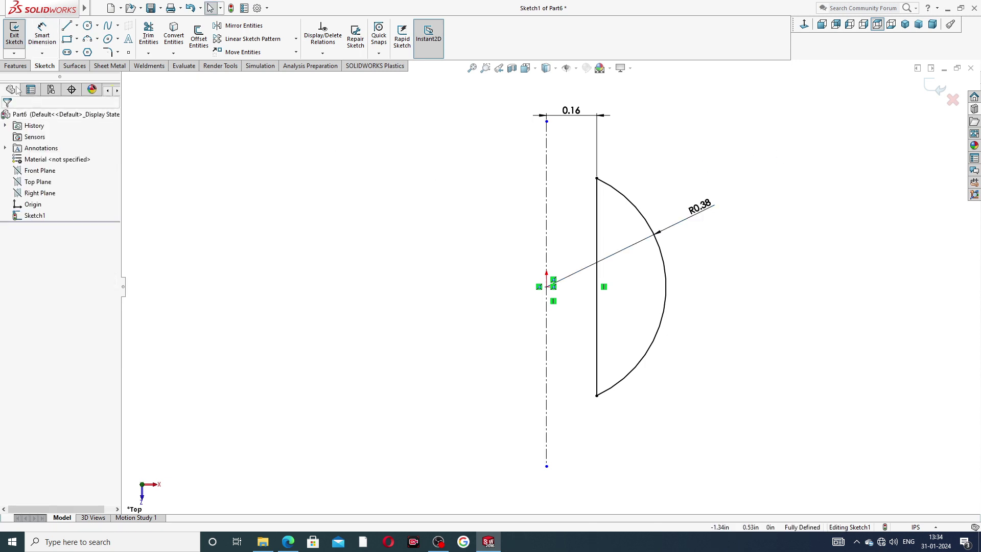
Revolve the closed segment profile 360 degrees about the centerline into a solid.
{"action": "left_click", "coordinate": [8, 68]}
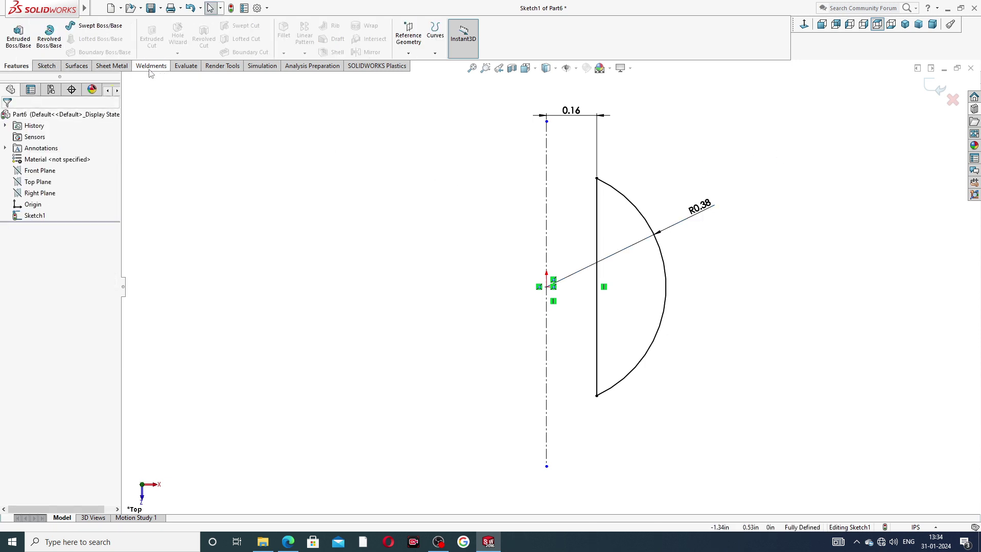
{"action": "left_click", "coordinate": [49, 36]}
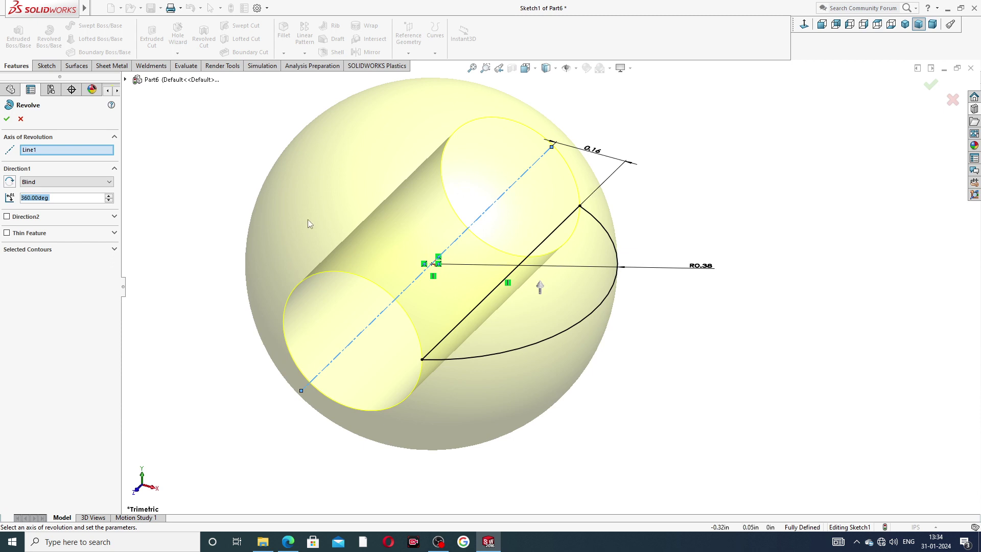
{"action": "key", "text": "z"}
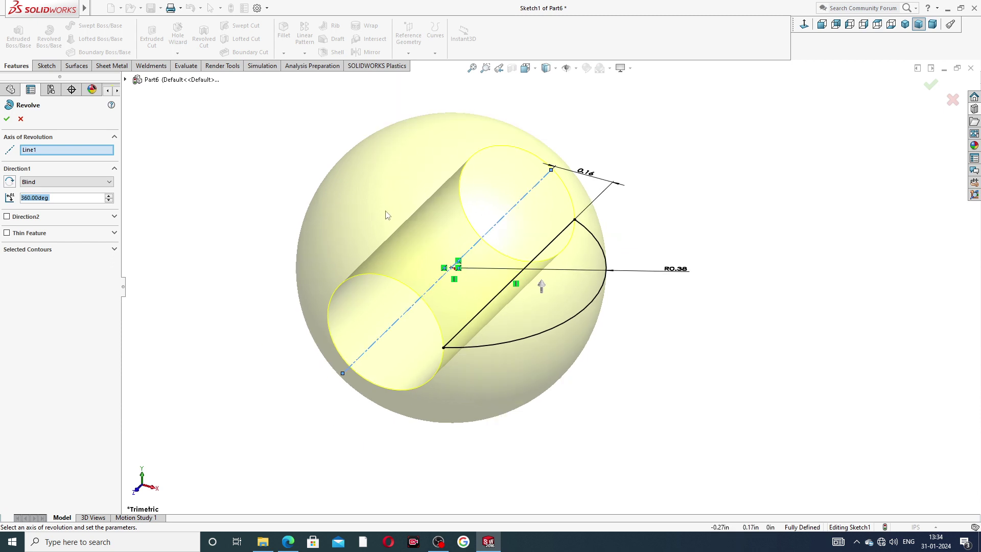
{"action": "left_click", "coordinate": [7, 119]}
{"action": "left_click", "coordinate": [628, 153]}
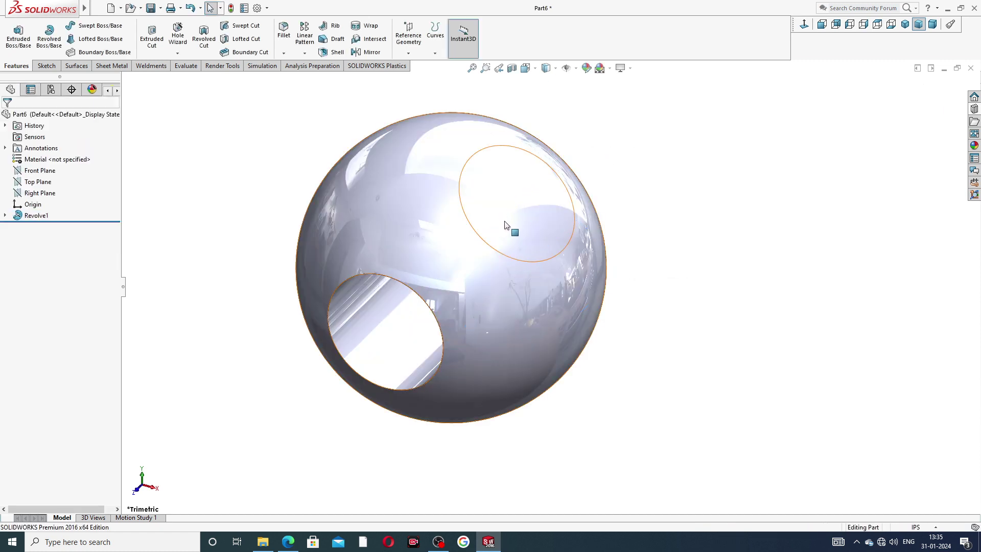
Check the knob drawing in the browser and open a sketch on the Top Plane, viewed normal to it.
{"action": "key", "text": "z"}
{"action": "mouse_move", "coordinate": [532, 232]}
{"action": "middle_mouse_down"}
{"action": "mouse_move", "coordinate": [396, 180]}
{"action": "mouse_move", "coordinate": [521, 206]}
{"action": "mouse_move", "coordinate": [576, 236]}
{"action": "mouse_move", "coordinate": [502, 245]}
{"action": "mouse_move", "coordinate": [416, 288]}
{"action": "middle_mouse_up"}
{"action": "left_click", "coordinate": [289, 541]}
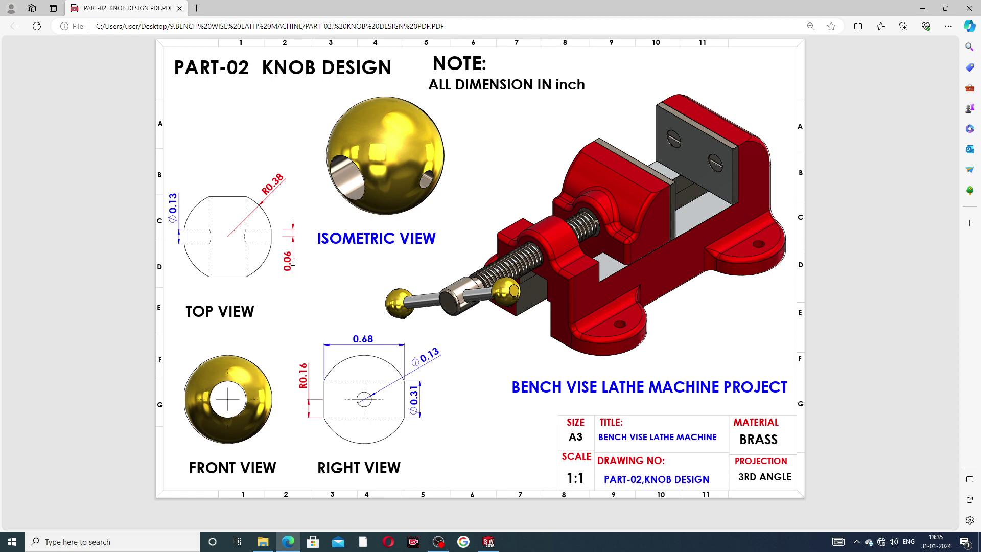
{"action": "left_click", "coordinate": [288, 541]}
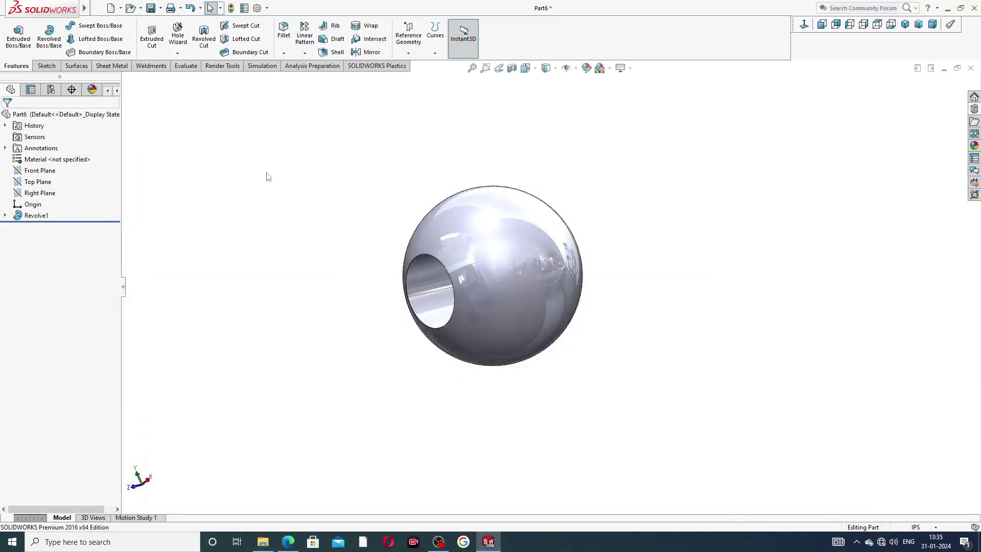
{"action": "left_click", "coordinate": [44, 184]}
{"action": "left_click", "coordinate": [51, 168]}
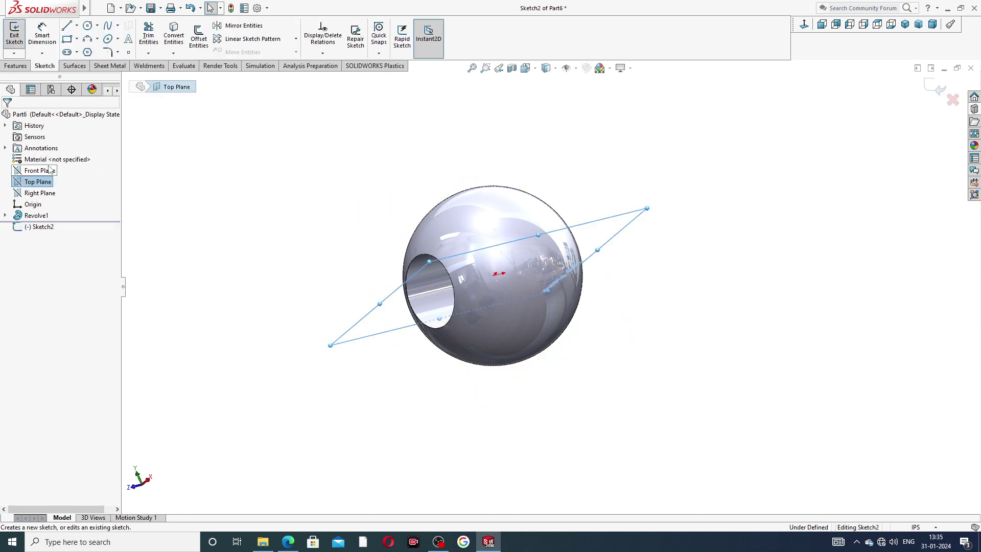
{"action": "left_click", "coordinate": [805, 26]}
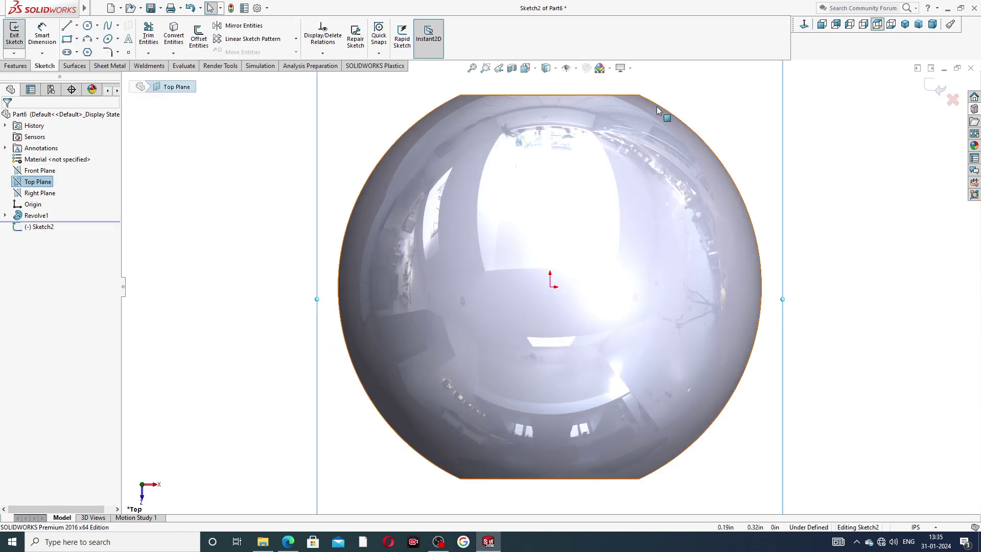
Draw a corner rectangle about 1.08 in wide and 0.12 in high across the knob, its lower edge level with the origin.
{"action": "left_click", "coordinate": [76, 40]}
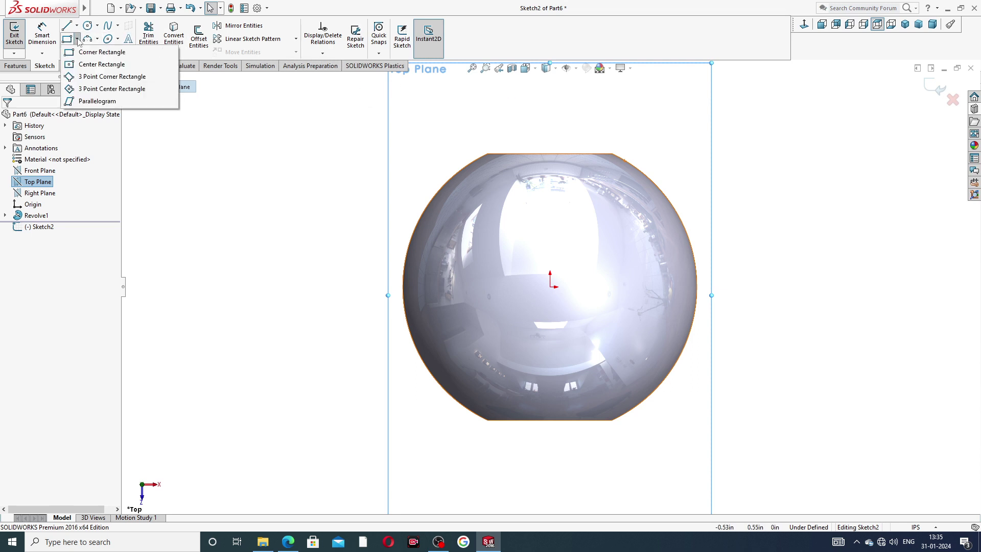
{"action": "left_click", "coordinate": [97, 52]}
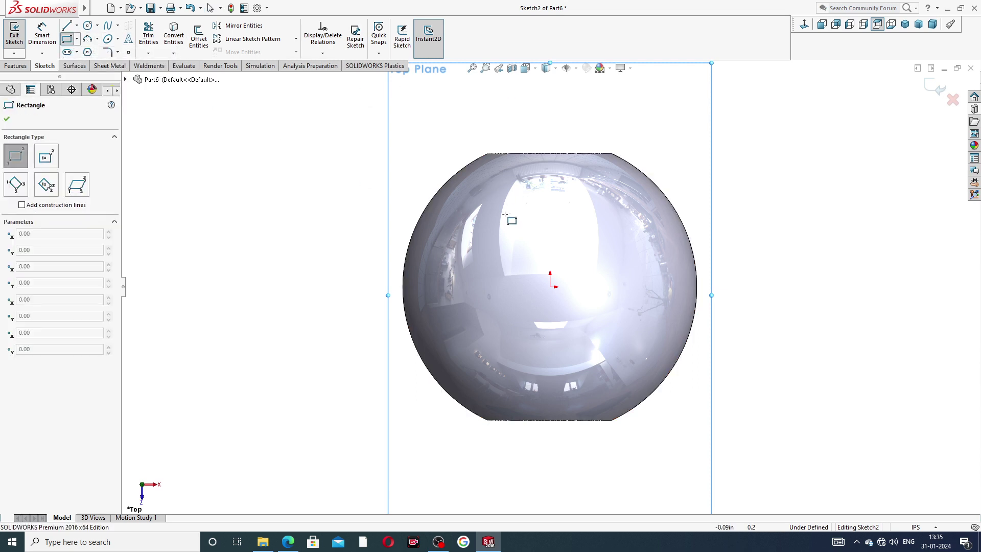
{"action": "left_click", "coordinate": [356, 286]}
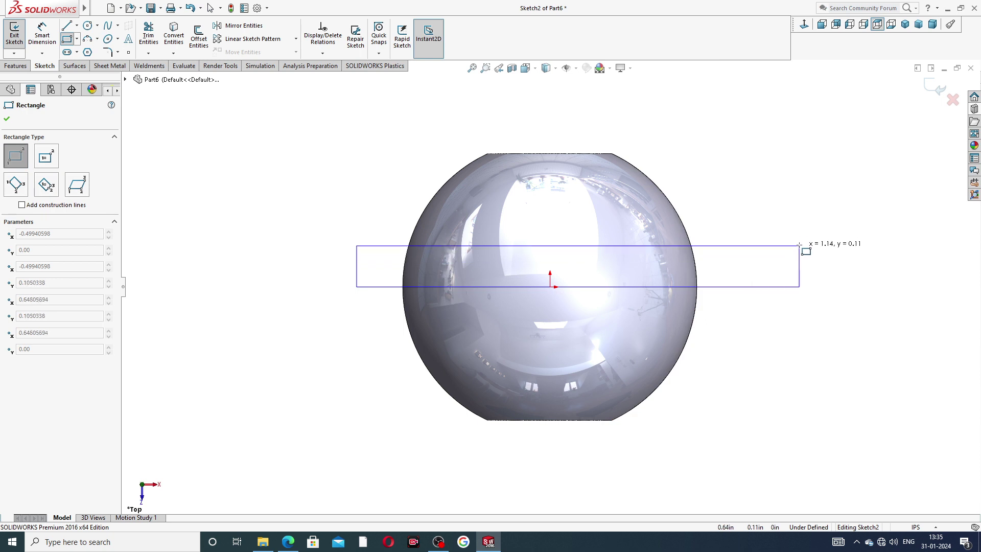
{"action": "left_click", "coordinate": [774, 239]}
{"action": "right_click", "coordinate": [801, 168]}
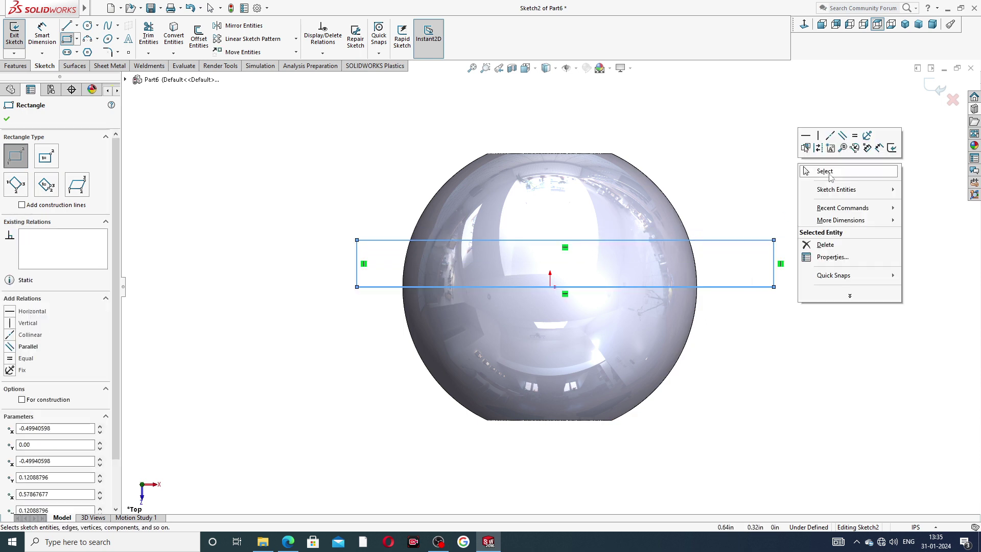
{"action": "left_click", "coordinate": [828, 173]}
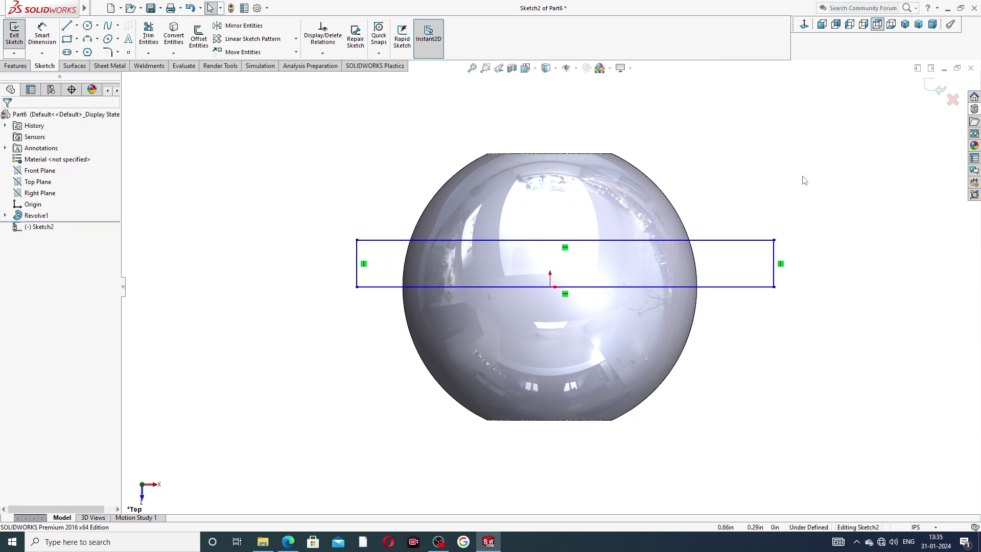
Make the midpoint of the rectangle's lower edge coincident with the origin.
{"action": "left_click", "coordinate": [565, 287]}
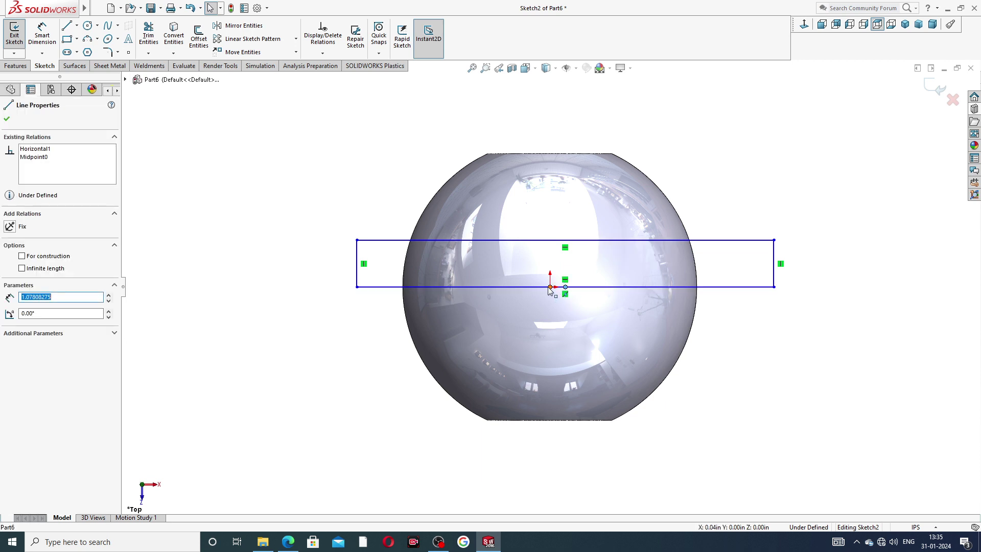
{"action": "left_click", "coordinate": [549, 288], "text": "ctrl"}
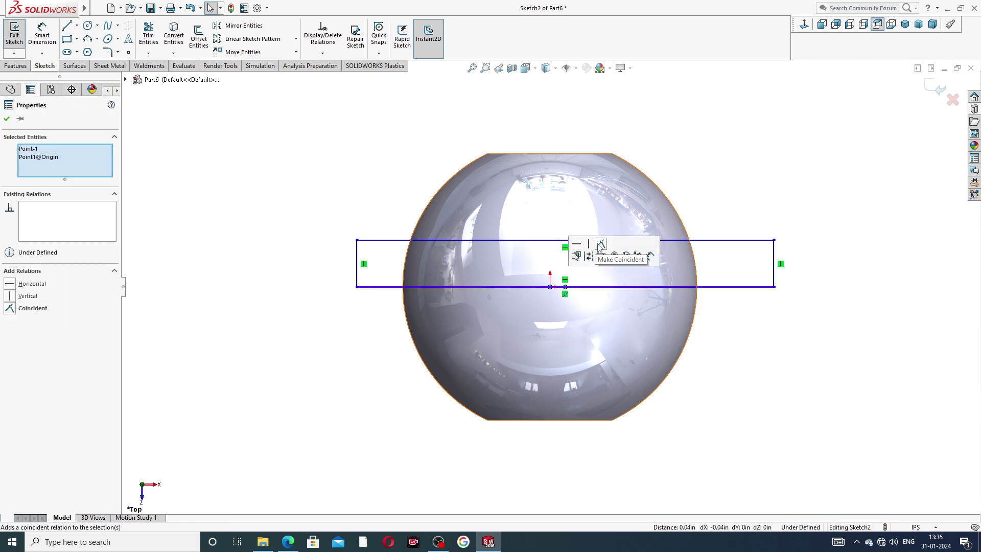
{"action": "left_click", "coordinate": [600, 245]}
{"action": "left_click", "coordinate": [698, 346]}
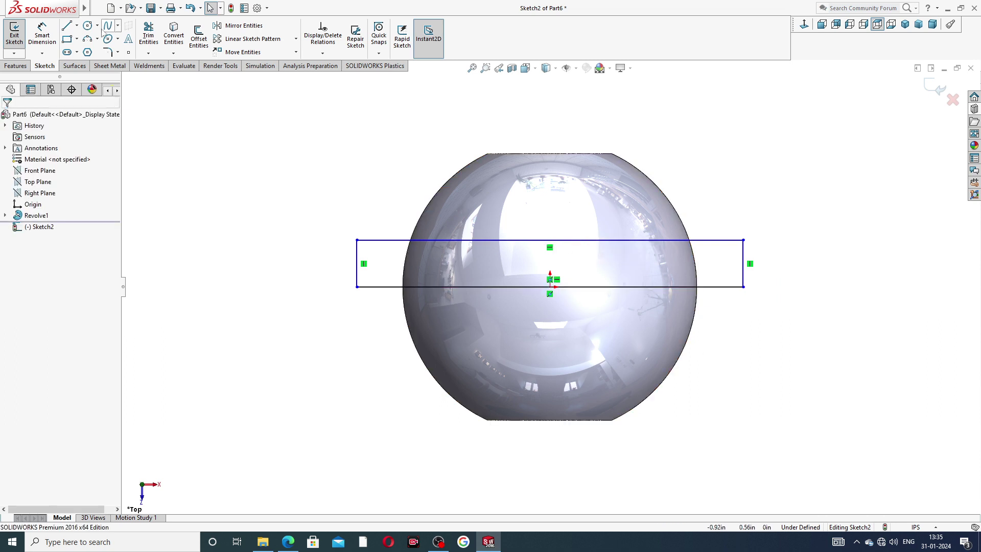
Dimension the rectangle's height as 0.06 in and place the dimension clear of its right end.
{"action": "left_click", "coordinate": [49, 36]}
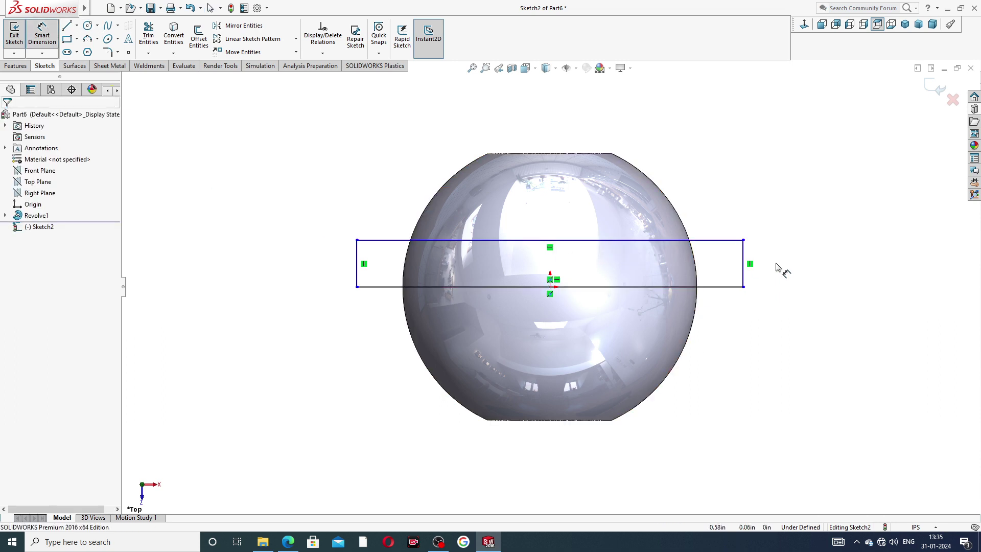
{"action": "left_click", "coordinate": [744, 263]}
{"action": "left_click", "coordinate": [766, 265]}
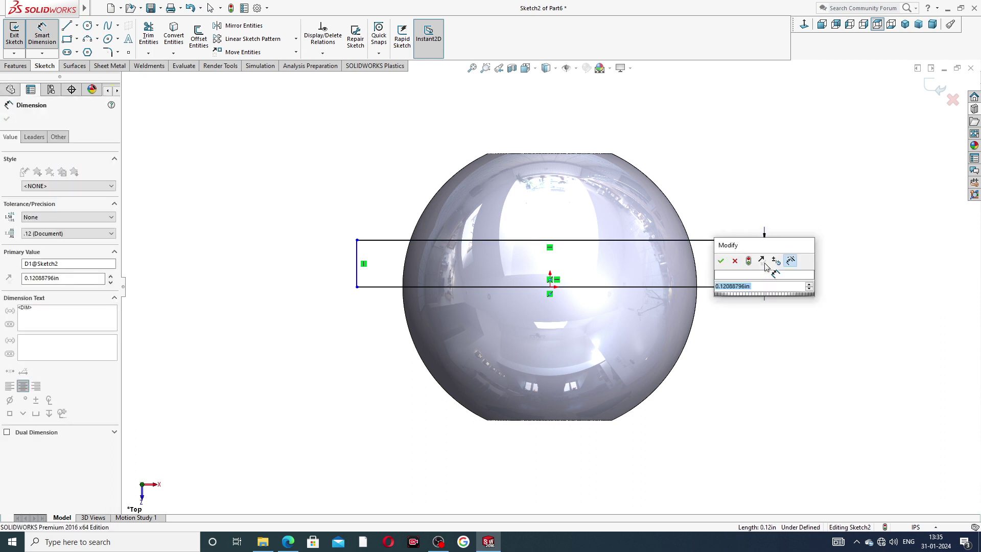
{"action": "type", "text": "."}
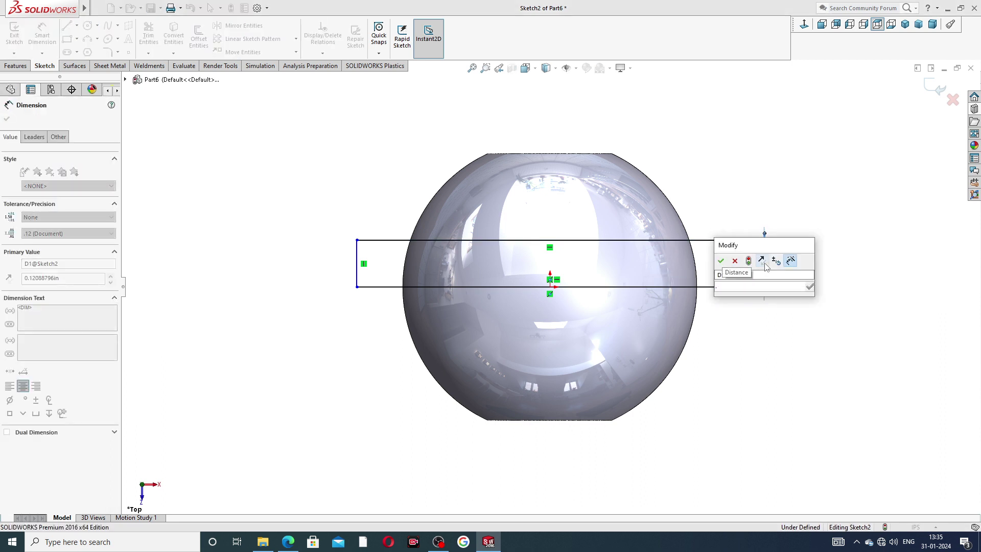
{"action": "type", "text": "06"}
{"action": "key", "text": "Return"}
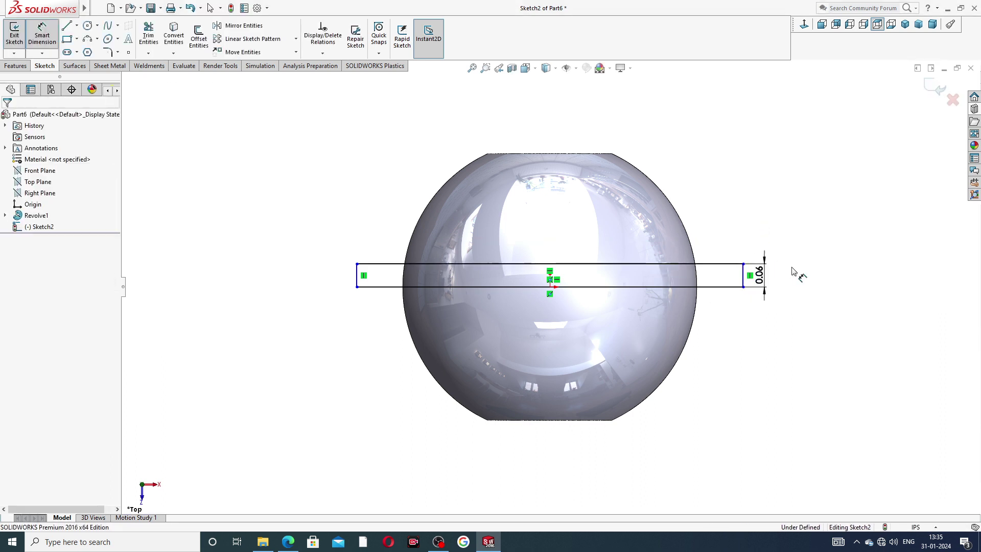
{"action": "left_click_drag", "start_coordinate": [760, 275], "coordinate": [778, 276]}
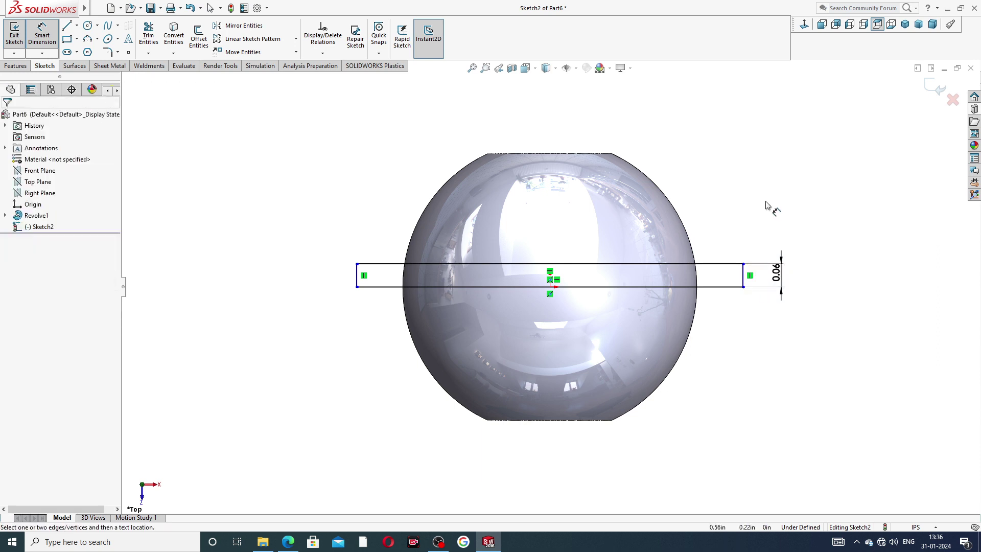
Check the knob drawing in the browser and dimension the rectangle's width as 0.68 in, placed above the knob.
{"action": "left_click", "coordinate": [667, 267]}
{"action": "left_click", "coordinate": [579, 128]}
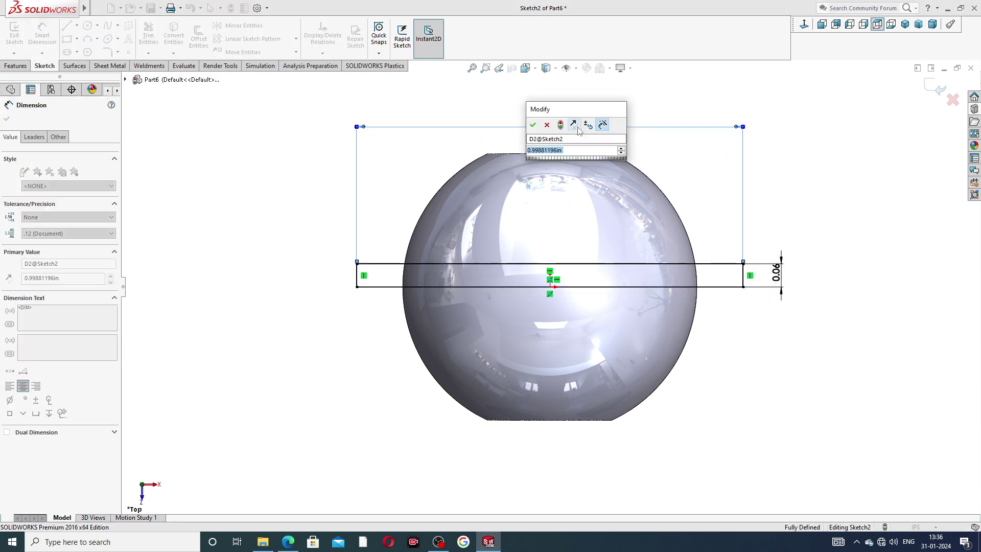
{"action": "left_click", "coordinate": [289, 542]}
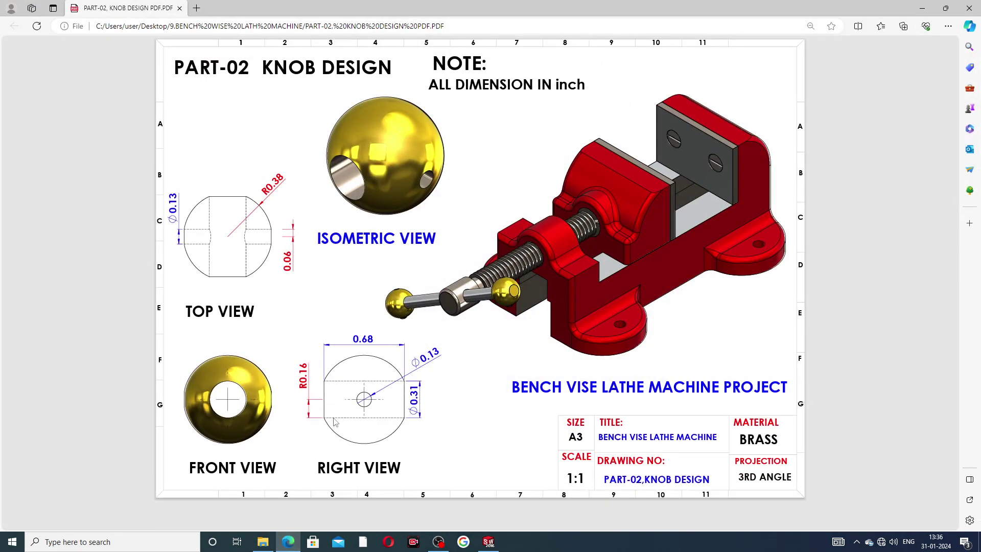
{"action": "left_click", "coordinate": [295, 543]}
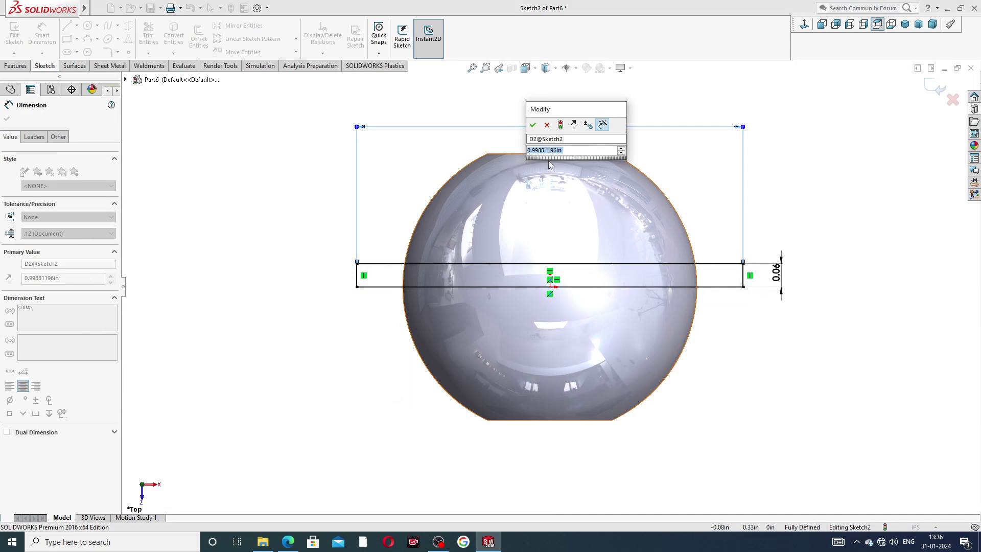
{"action": "type", "text": ".68"}
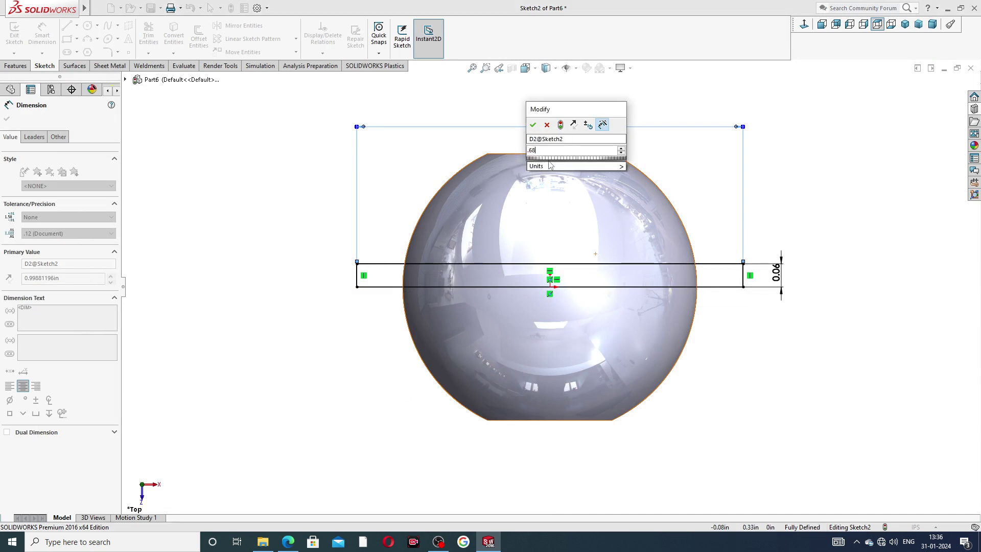
{"action": "key", "text": "Return"}
{"action": "left_click", "coordinate": [762, 161]}
{"action": "mouse_move", "coordinate": [764, 211]}
{"action": "middle_mouse_down"}
{"action": "mouse_move", "coordinate": [664, 240]}
{"action": "mouse_move", "coordinate": [763, 231]}
{"action": "mouse_move", "coordinate": [778, 241]}
{"action": "mouse_move", "coordinate": [743, 194]}
{"action": "mouse_move", "coordinate": [760, 231]}
{"action": "middle_mouse_up"}
{"action": "right_click", "coordinate": [752, 159]}
{"action": "left_click", "coordinate": [779, 156]}
Try deleting the rectangle's width dimension, and undo back past the 0.68 in value.
{"action": "left_click", "coordinate": [595, 132]}
{"action": "key", "text": "Delete"}
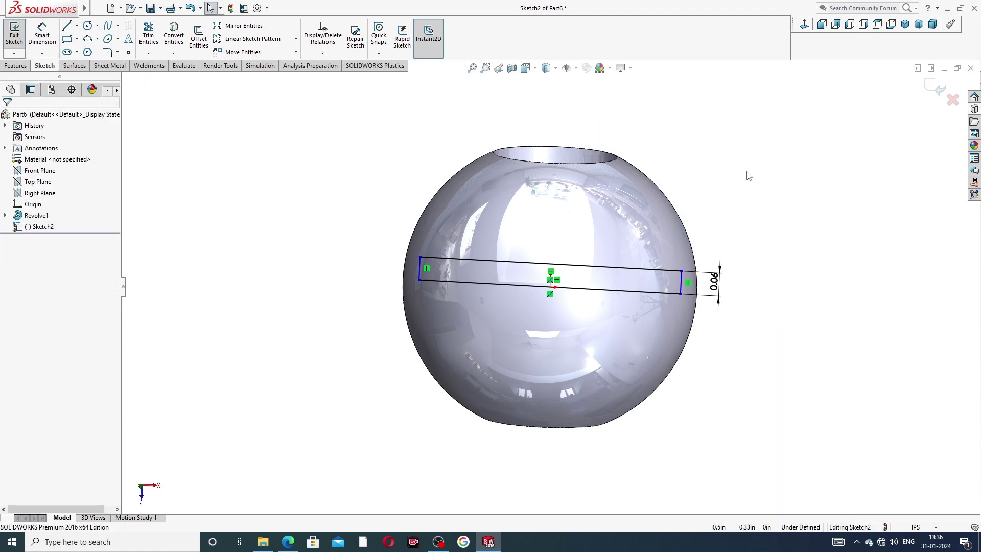
{"action": "key", "text": "ctrl+z"}
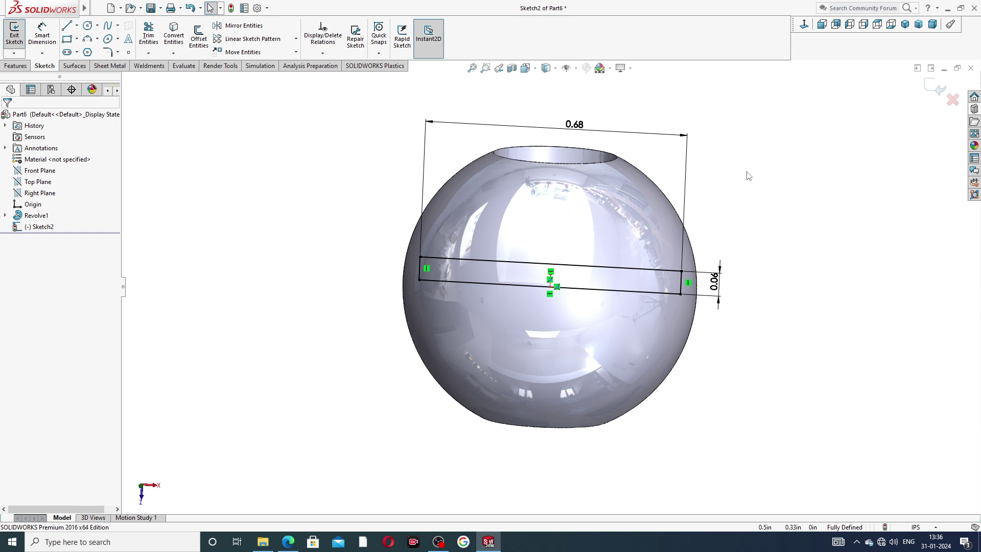
{"action": "key", "text": "ctrl+z"}
Move the 0.06 in height dimension outside the rectangle's right end and delete the rectangle's overall width dimension.
{"action": "mouse_move", "coordinate": [803, 175]}
{"action": "middle_mouse_down"}
{"action": "mouse_move", "coordinate": [749, 164]}
{"action": "mouse_move", "coordinate": [739, 204]}
{"action": "mouse_move", "coordinate": [746, 242]}
{"action": "middle_mouse_up"}
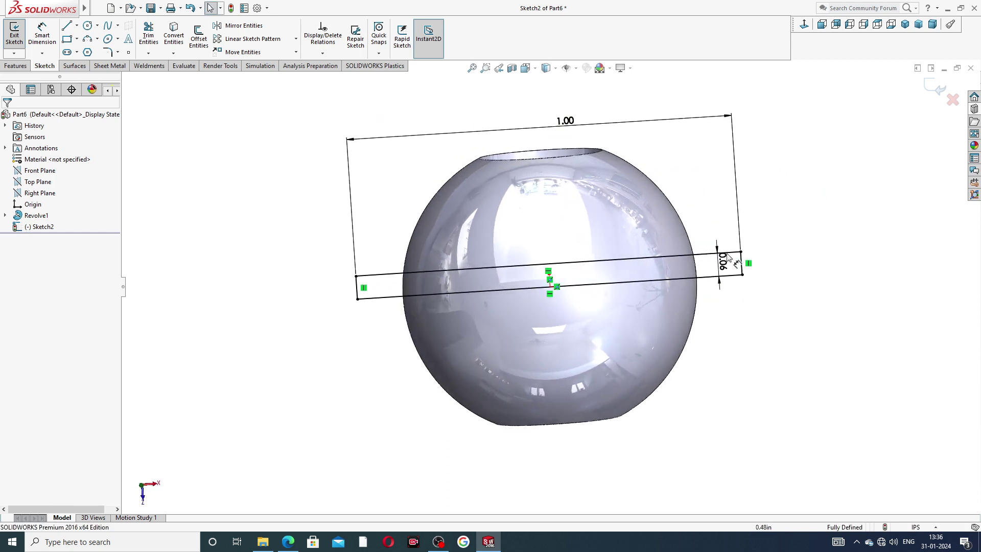
{"action": "left_click_drag", "start_coordinate": [723, 262], "coordinate": [793, 260]}
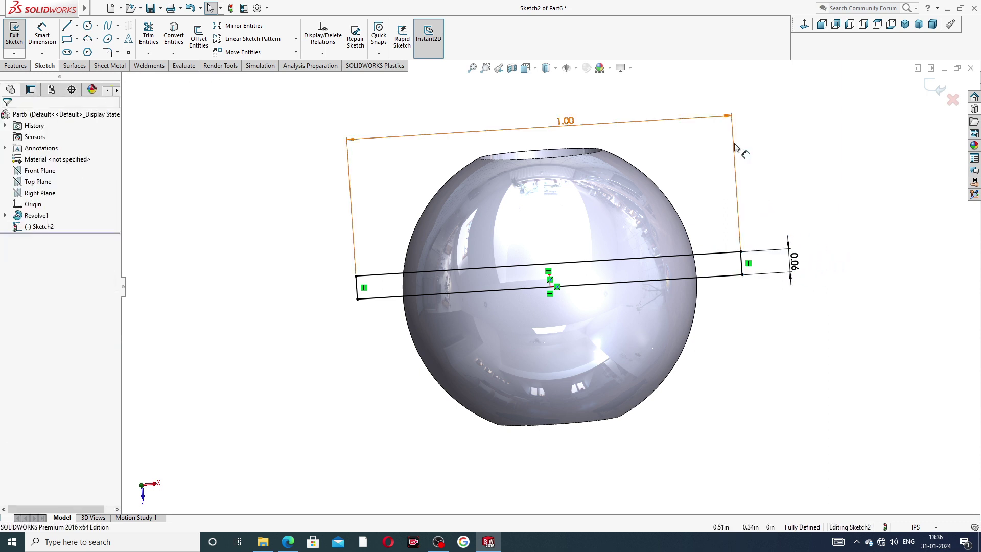
{"action": "left_click", "coordinate": [716, 117]}
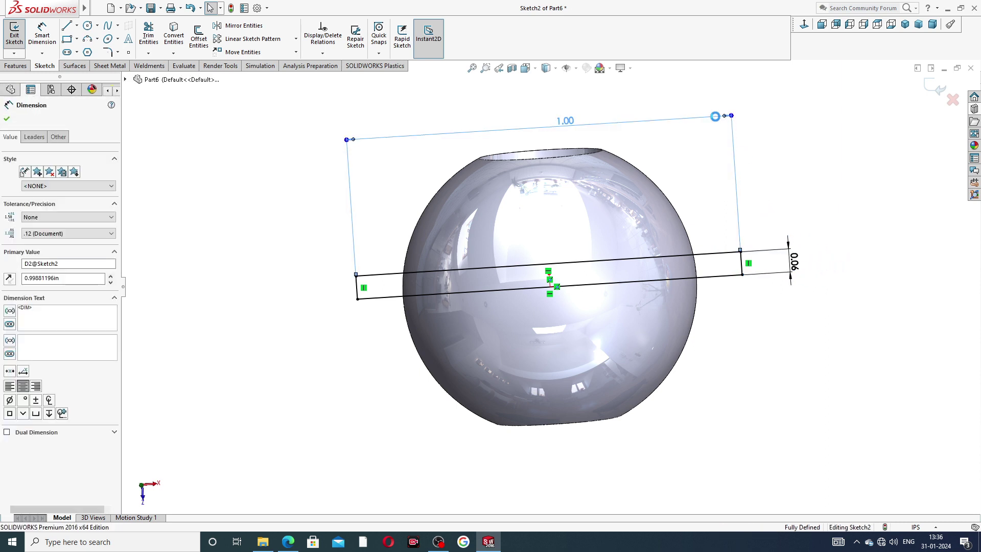
{"action": "key", "text": "Delete"}
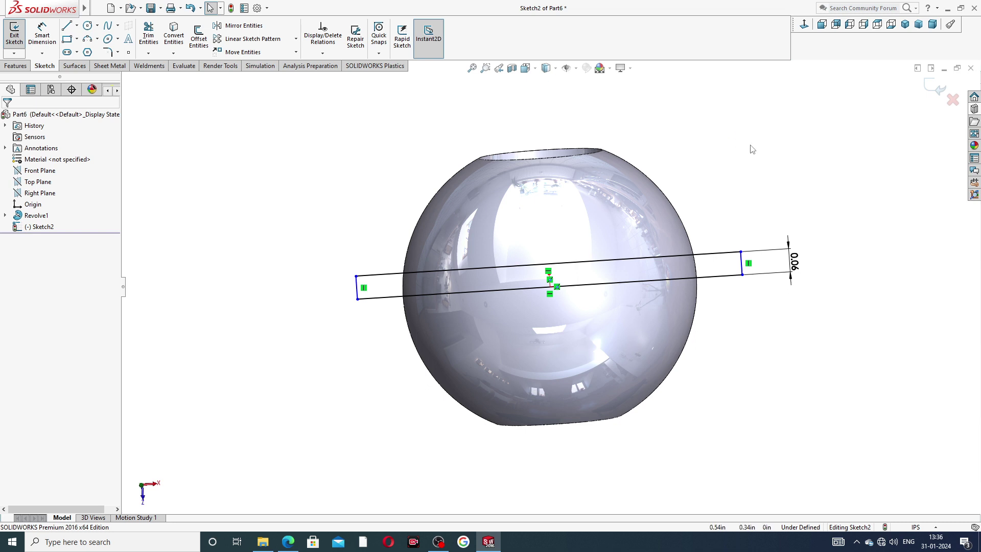
Revolve-cut the 0.06 in rectangle 360 degrees about its lower long edge through the ball to form the cross hole.
{"action": "left_click", "coordinate": [805, 25]}
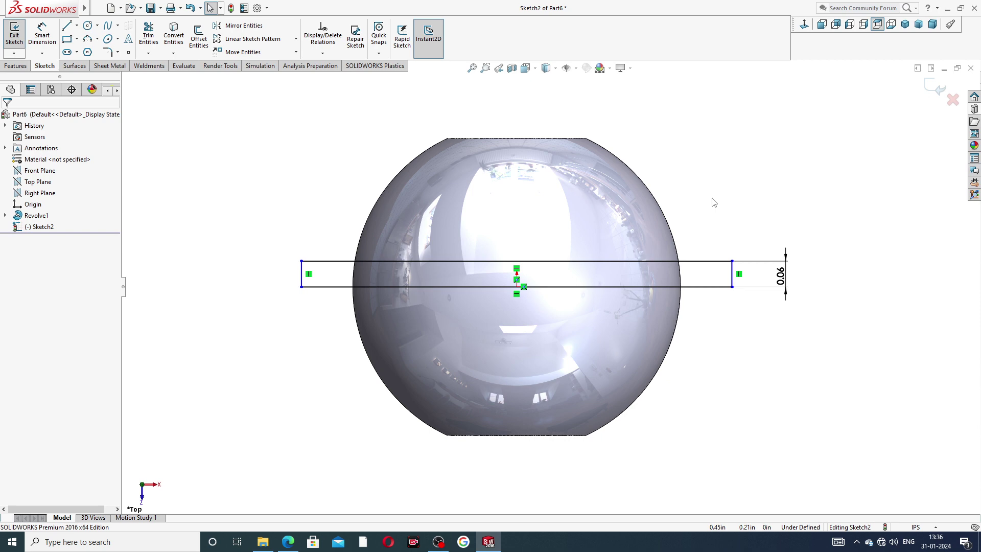
{"action": "left_click", "coordinate": [16, 65]}
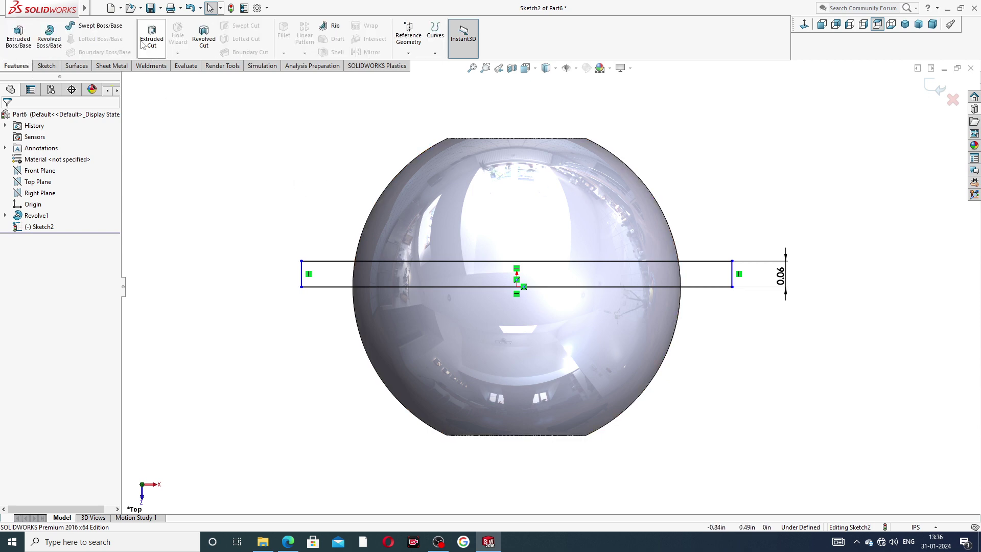
{"action": "left_click", "coordinate": [208, 43]}
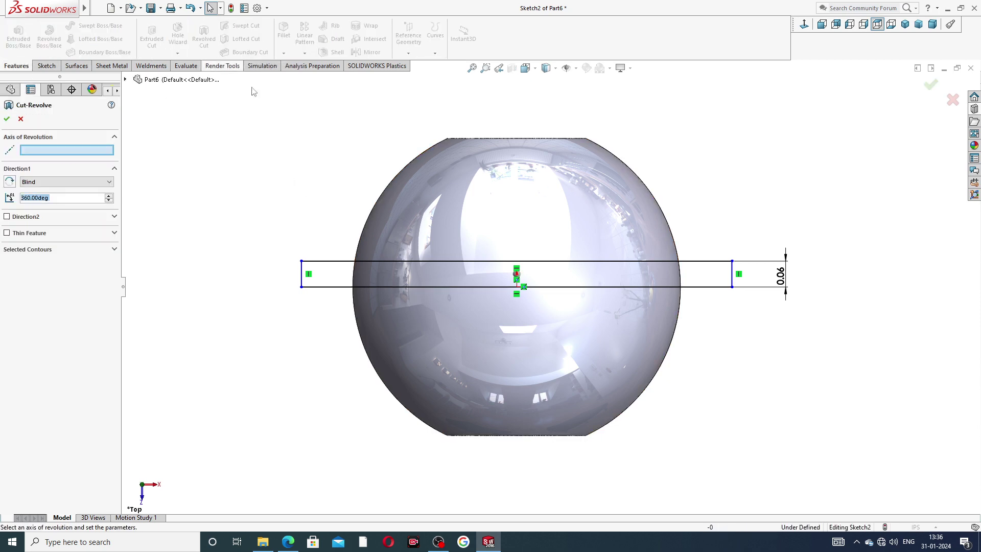
{"action": "left_click", "coordinate": [497, 287]}
{"action": "middle_click_drag", "start_coordinate": [728, 339], "coordinate": [658, 320]}
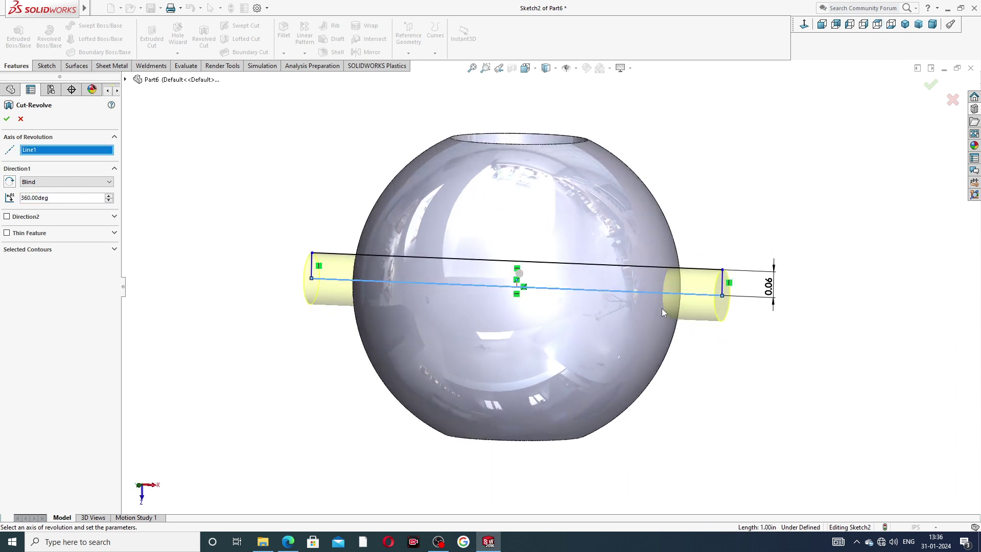
{"action": "middle_click_drag", "start_coordinate": [318, 284], "coordinate": [364, 290]}
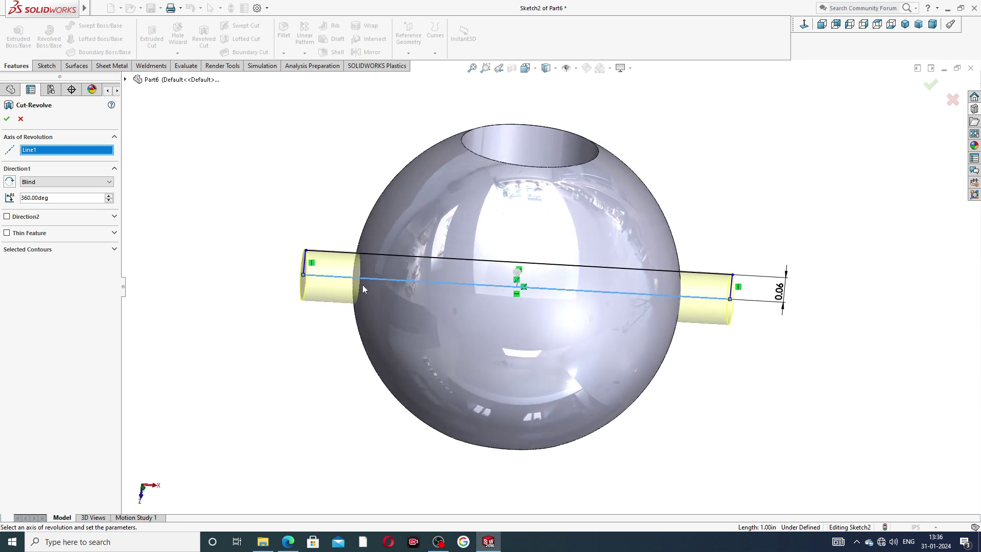
{"action": "left_click", "coordinate": [931, 84]}
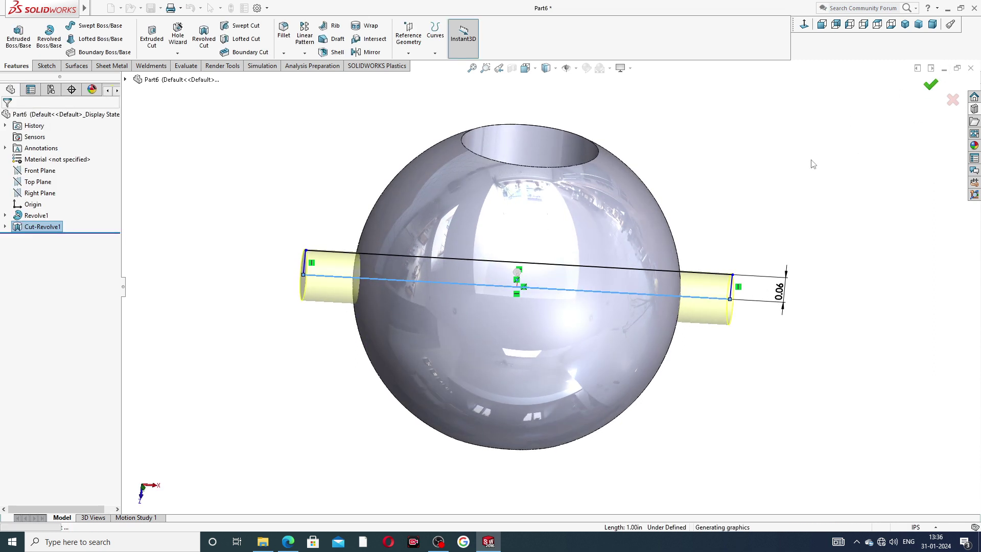
{"action": "left_click", "coordinate": [792, 178]}
Inspect both ends of the cross hole through the ball and switch to the knob's PDF drawing in the browser for comparison.
{"action": "mouse_move", "coordinate": [799, 250]}
{"action": "middle_mouse_down"}
{"action": "mouse_move", "coordinate": [715, 232]}
{"action": "mouse_move", "coordinate": [872, 199]}
{"action": "mouse_move", "coordinate": [874, 213]}
{"action": "mouse_move", "coordinate": [870, 199]}
{"action": "mouse_move", "coordinate": [824, 239]}
{"action": "middle_mouse_up"}
{"action": "key", "text": "ctrl+5"}
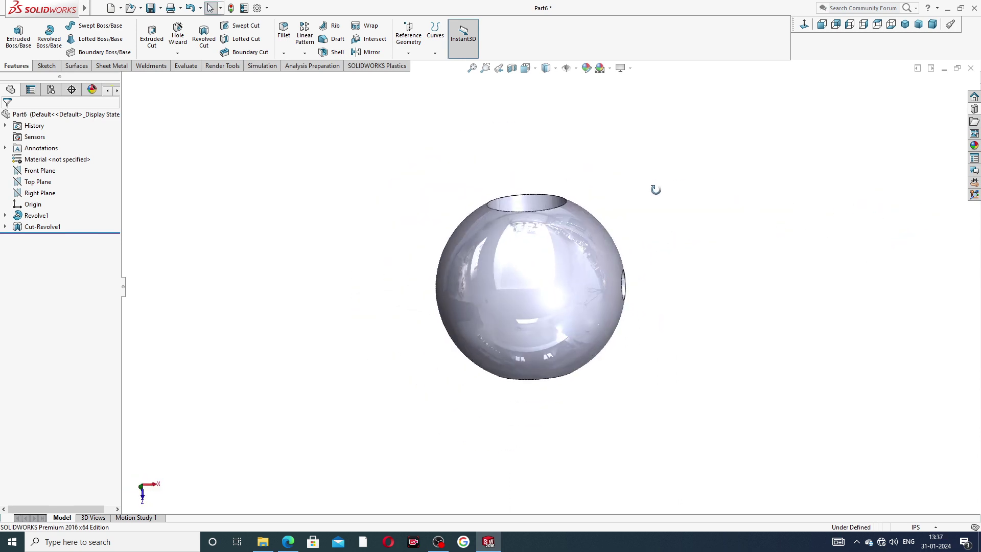
{"action": "middle_click_drag", "start_coordinate": [475, 299], "coordinate": [619, 285]}
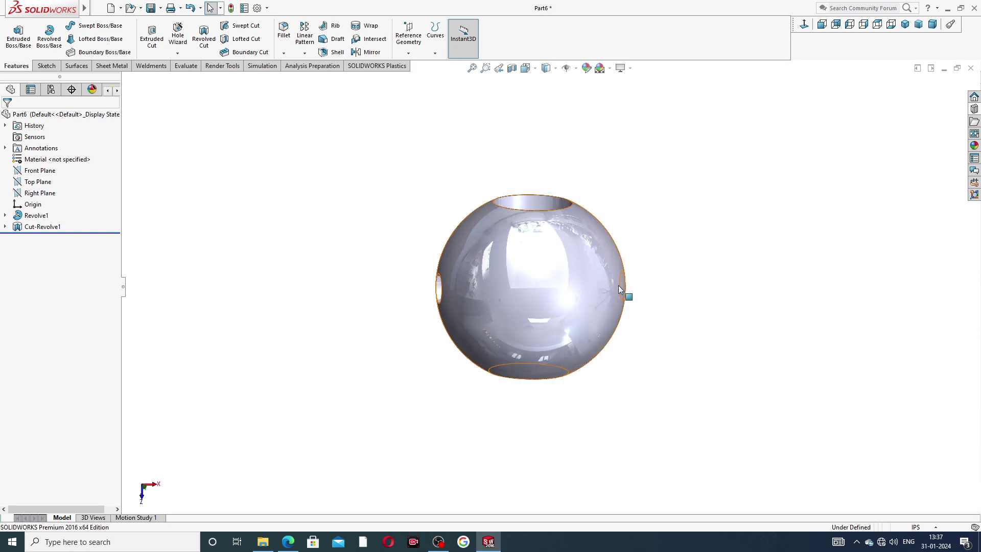
{"action": "left_click", "coordinate": [288, 542]}
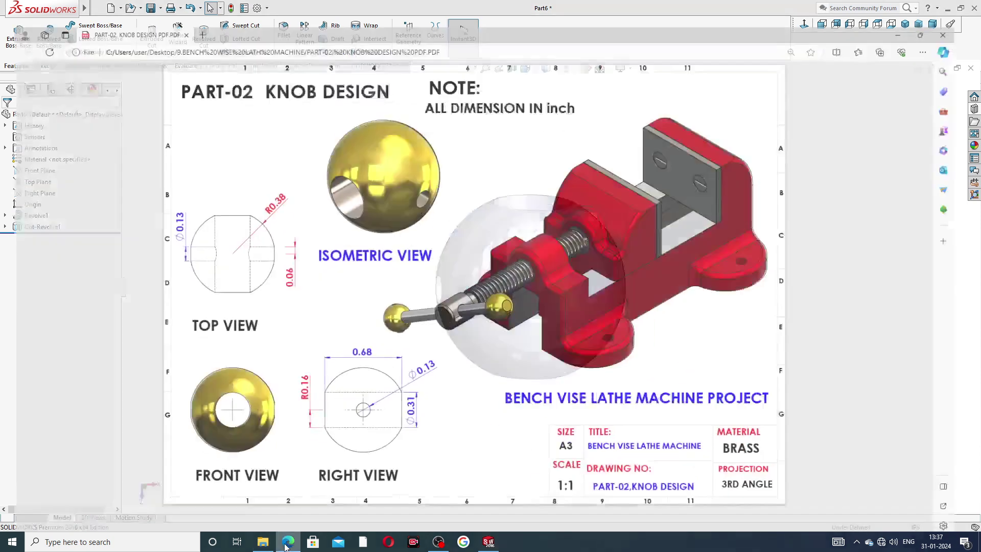